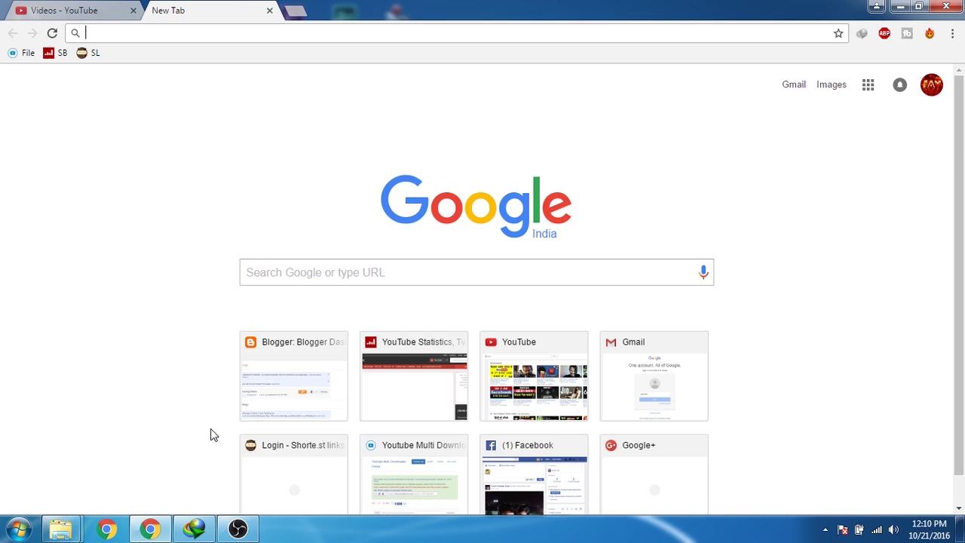
In a new Chrome tab, enter 'makehuman' in the address bar to get the makehuman.org suggestion.
type("makehuman")
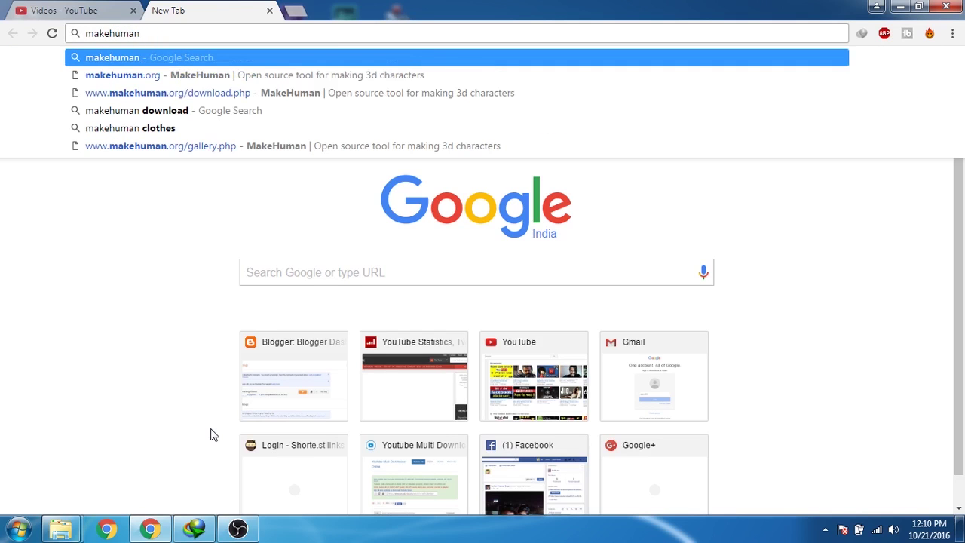
Accept the makehuman.org suggestion to load the MakeHuman homepage.
key("Down")
key("Return")
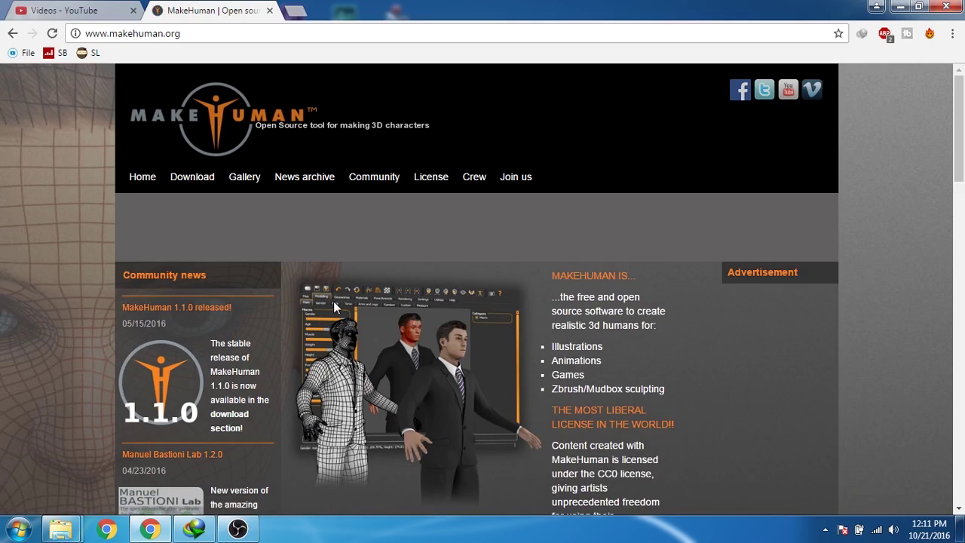
Browse the gallery.php character renders down the page, then return to the top.
left_click(242, 181)
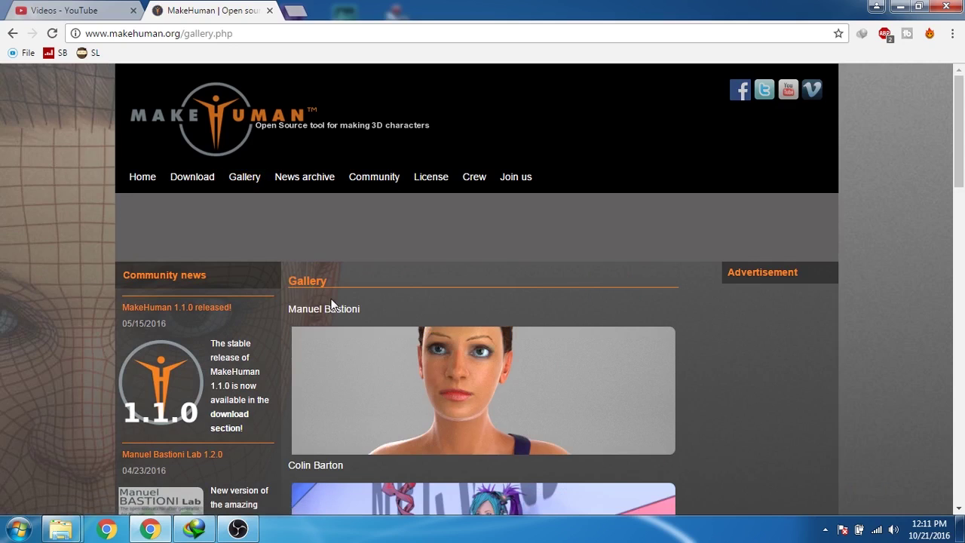
scroll(418, 302, "down", 1)
scroll(420, 303, "down", 1)
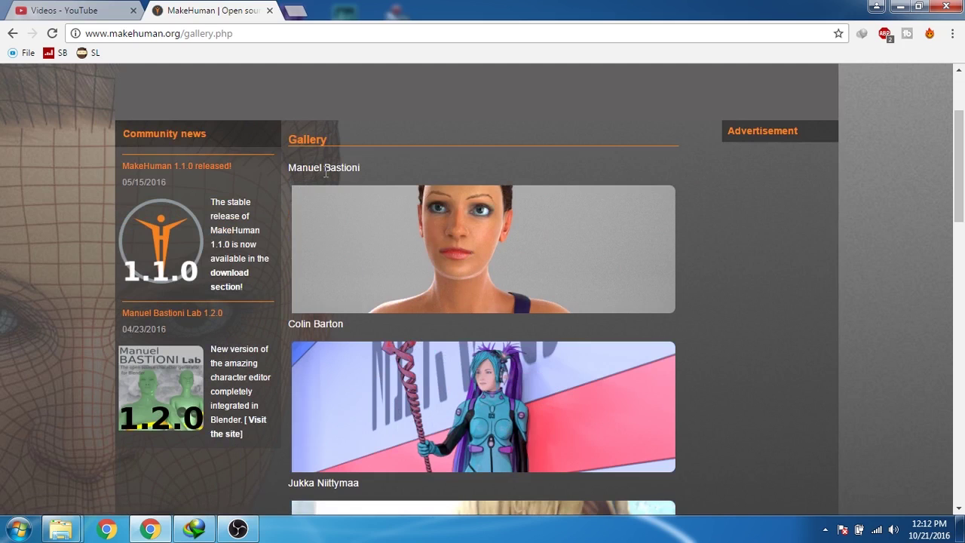
scroll(436, 333, "down", 3)
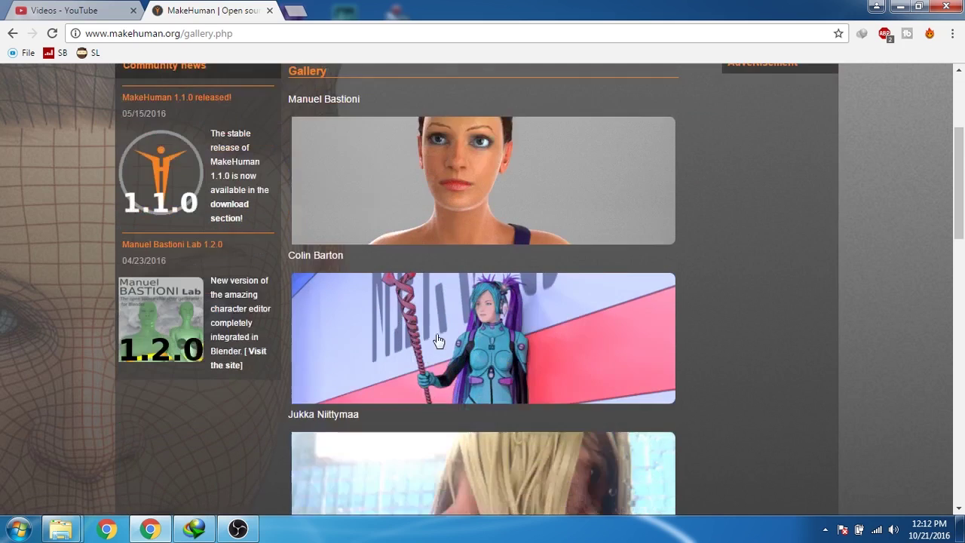
scroll(445, 345, "down", 4)
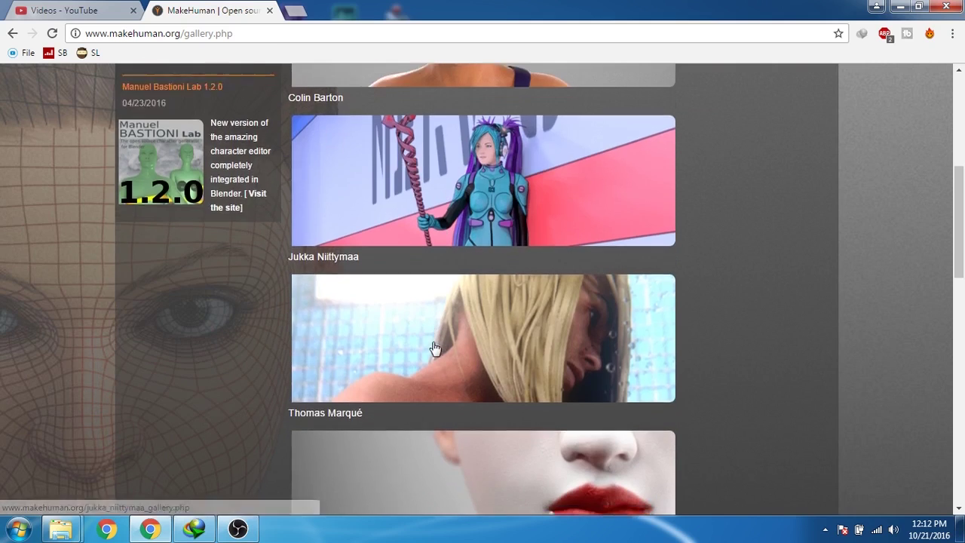
scroll(448, 344, "down", 4)
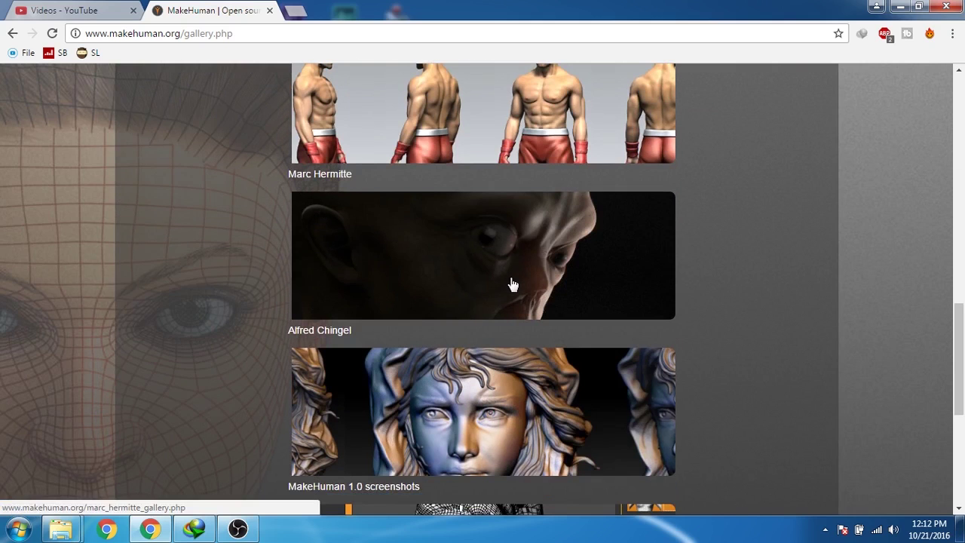
scroll(498, 286, "up", 3)
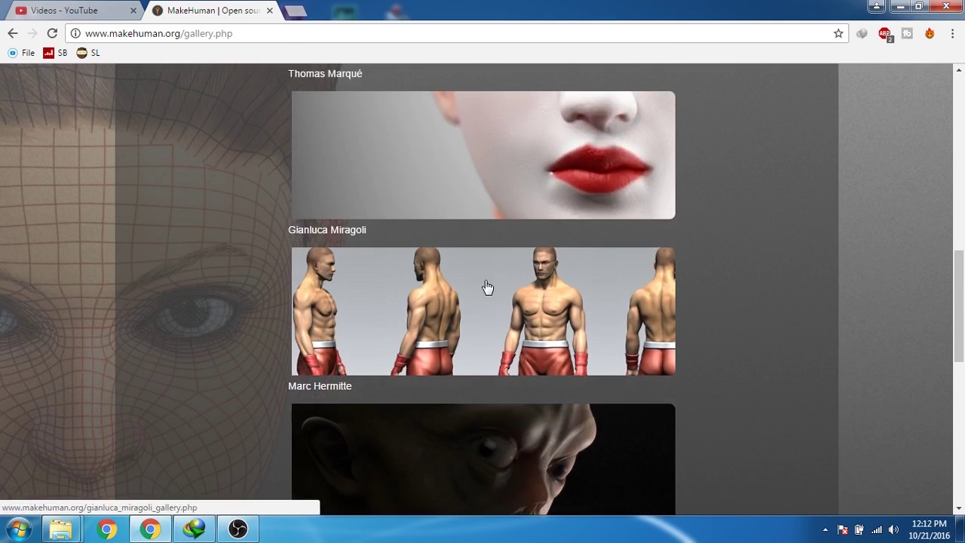
scroll(486, 287, "up", 9)
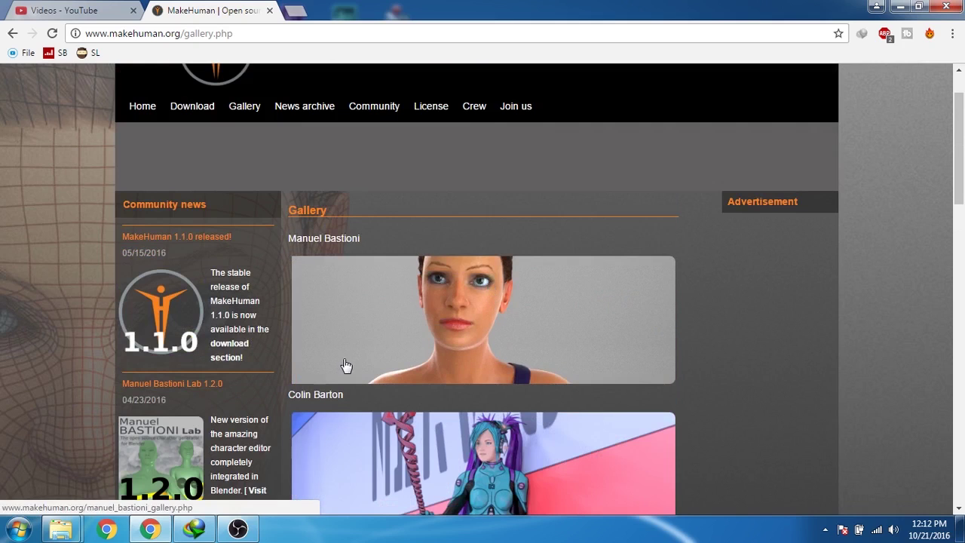
Go from Community to makehumancommunity.org and open its Downloads page.
left_click(380, 109)
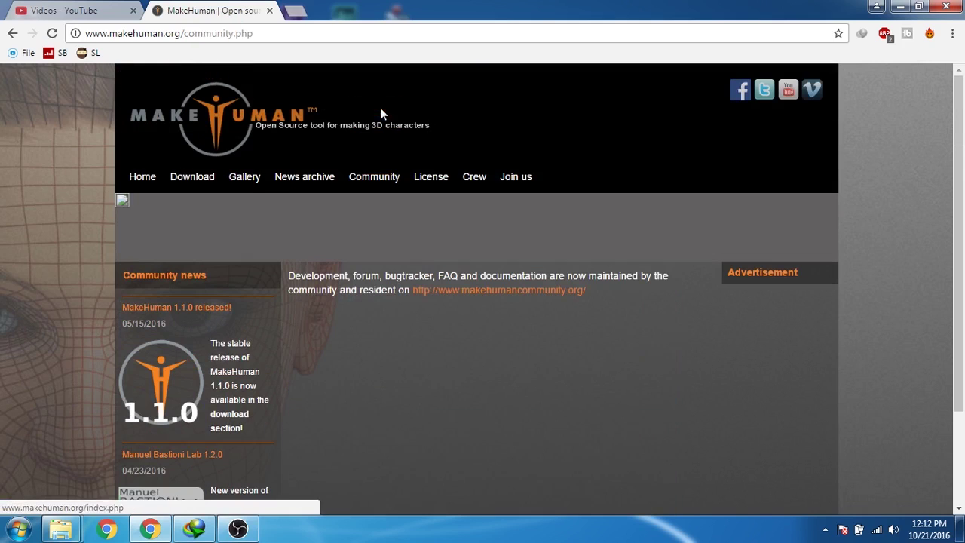
left_click(480, 292)
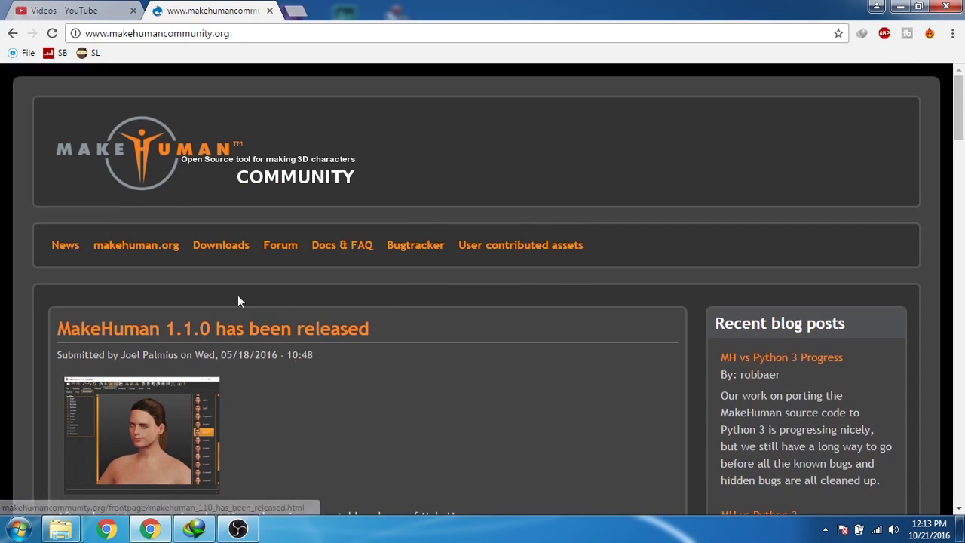
left_click(231, 251)
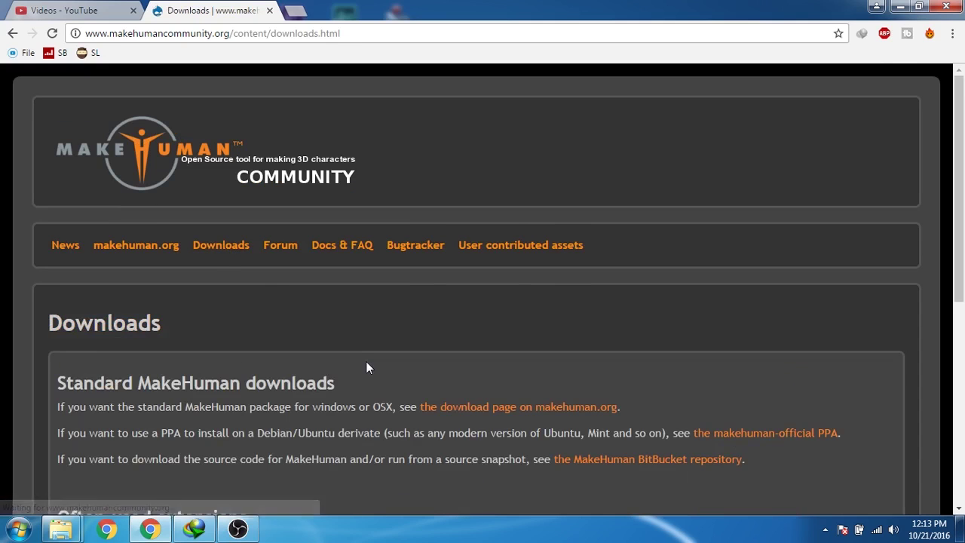
scroll(368, 367, "down", 5)
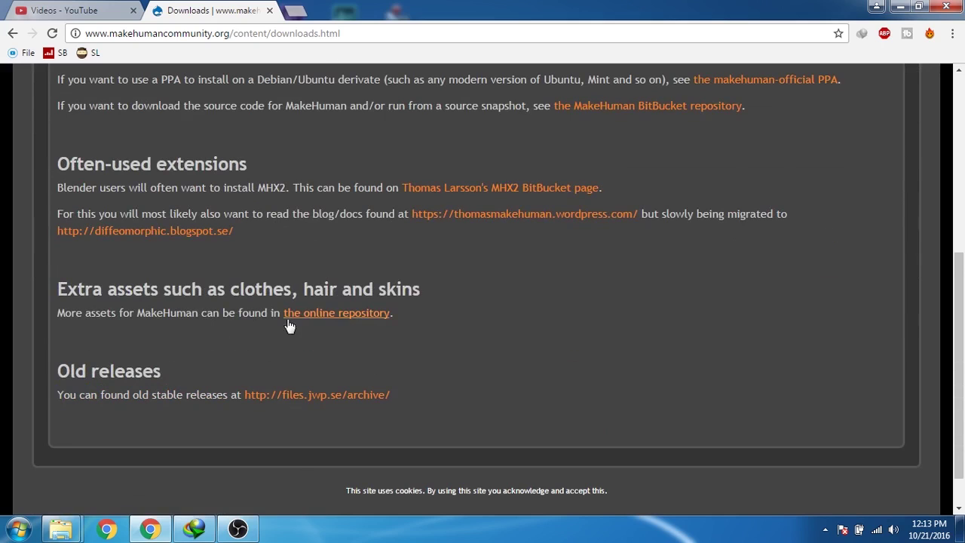
Open the online repository and look through the Clothes, Targets, Skins and Poses categories.
left_click(330, 315)
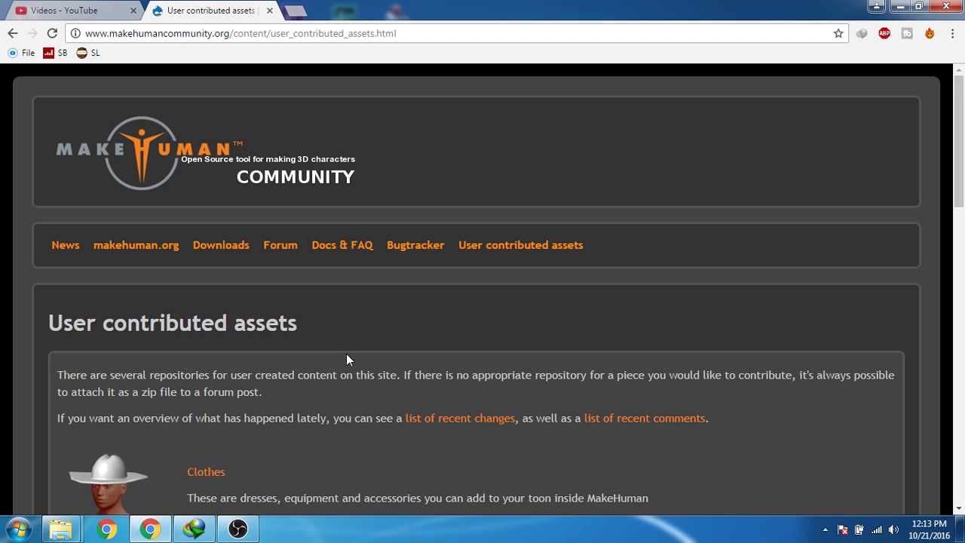
scroll(372, 340, "down", 5)
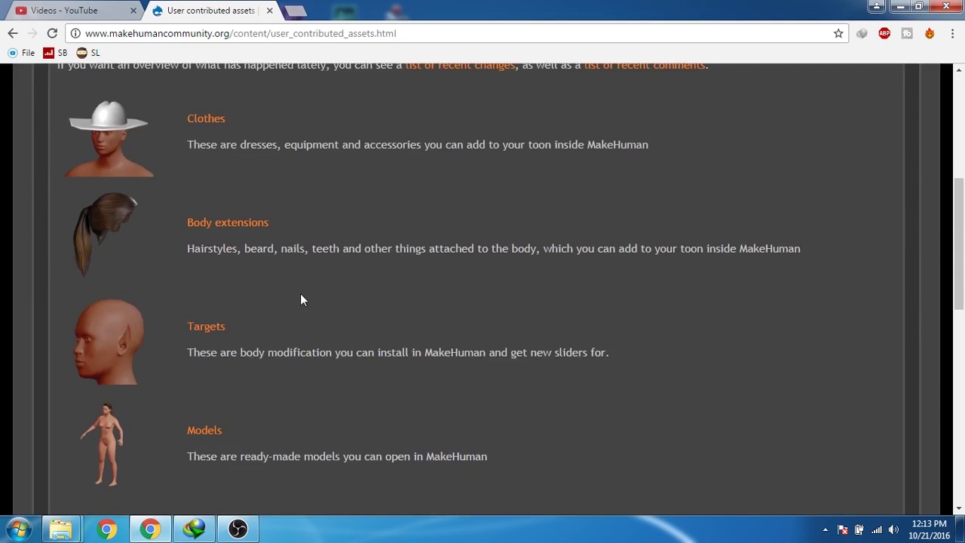
scroll(300, 299, "up", 4)
scroll(300, 299, "down", 4)
scroll(253, 369, "down", 5)
scroll(254, 374, "down", 4)
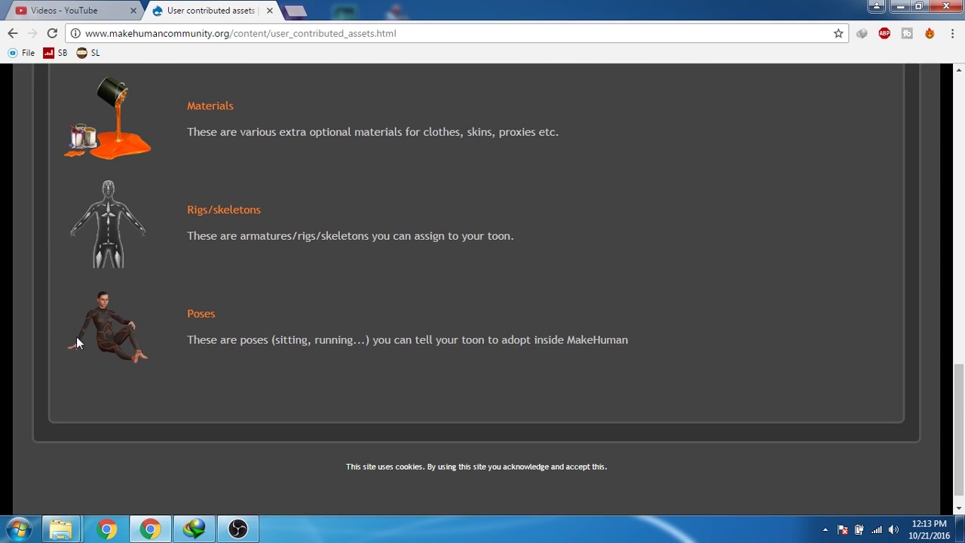
scroll(174, 337, "up", 7)
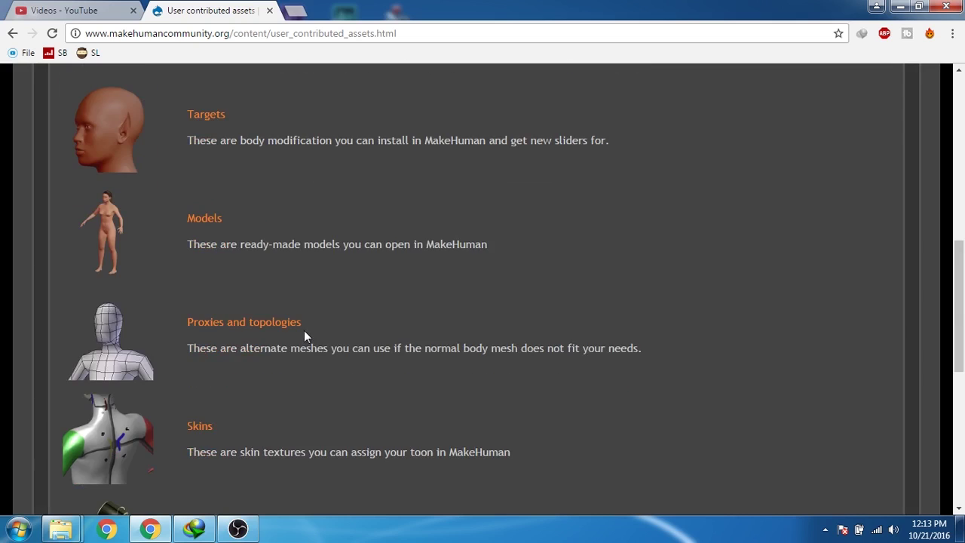
scroll(305, 338, "up", 2)
scroll(325, 345, "up", 3)
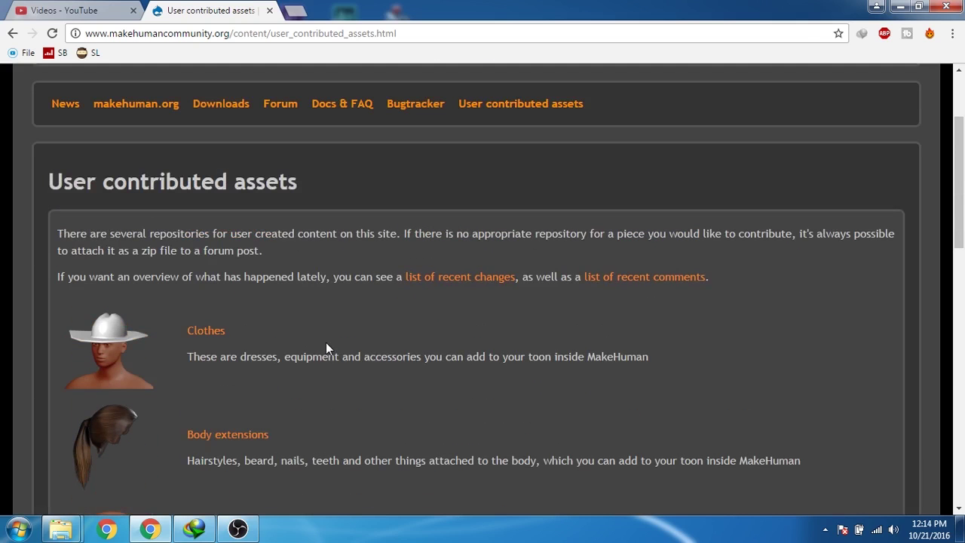
scroll(291, 297, "up", 2)
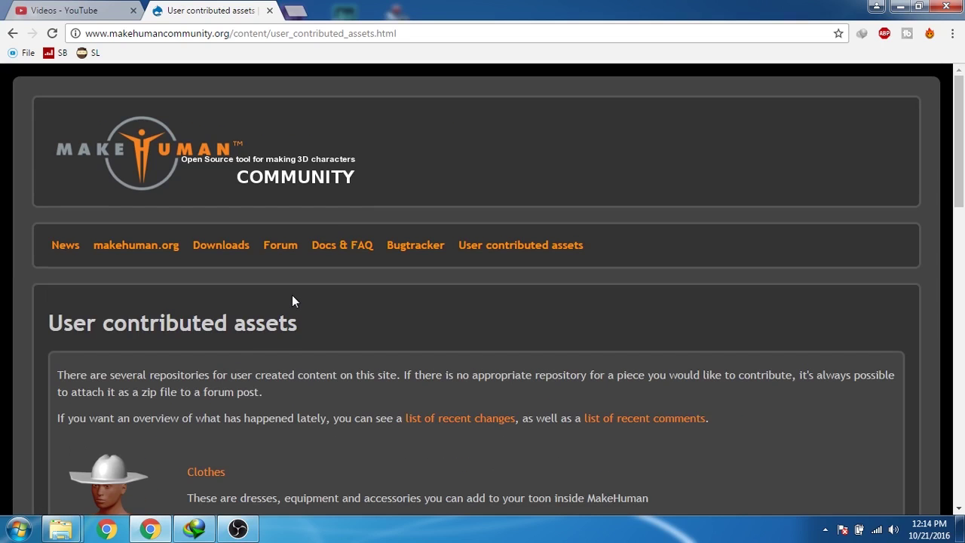
Return to makehuman.org and reach the Download MakeHuman 1.1.0 package list.
left_click(148, 253)
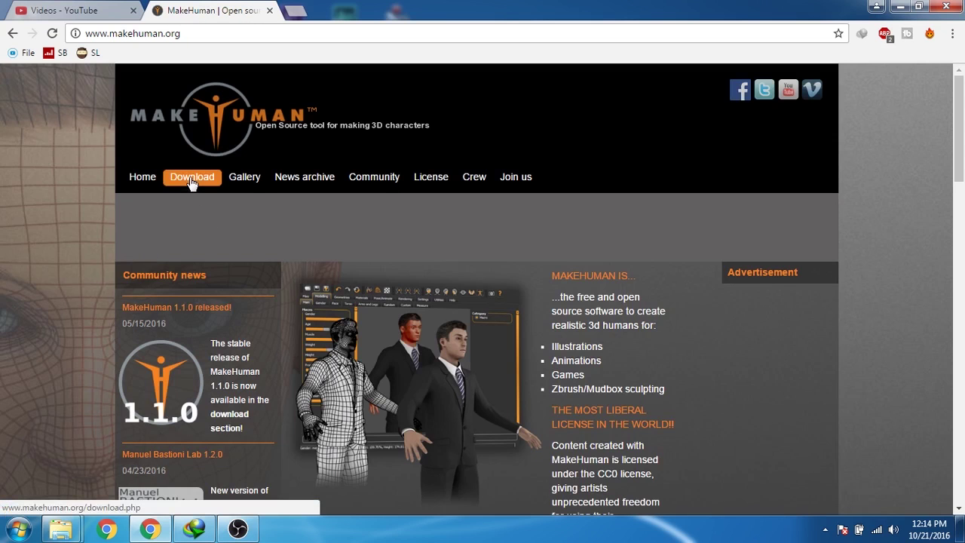
left_click(190, 179)
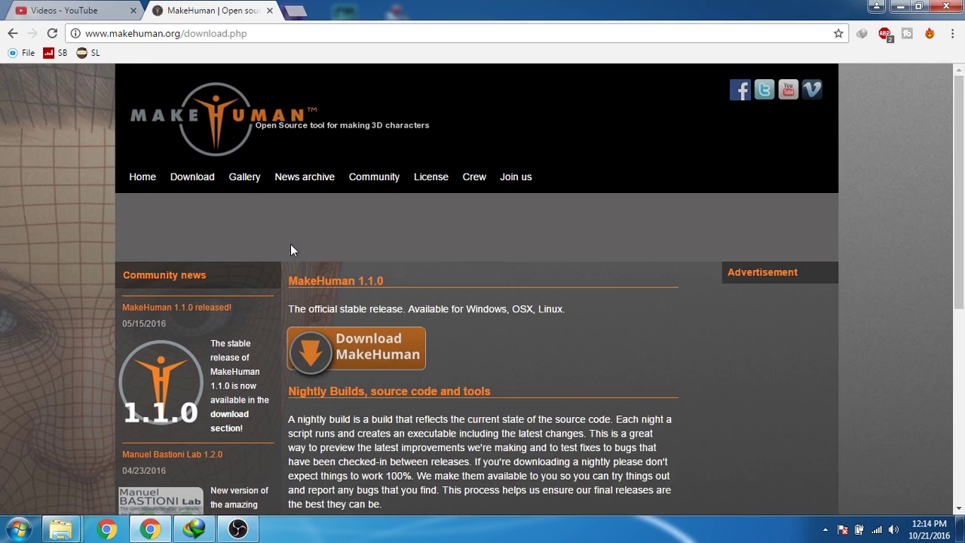
left_click(370, 362)
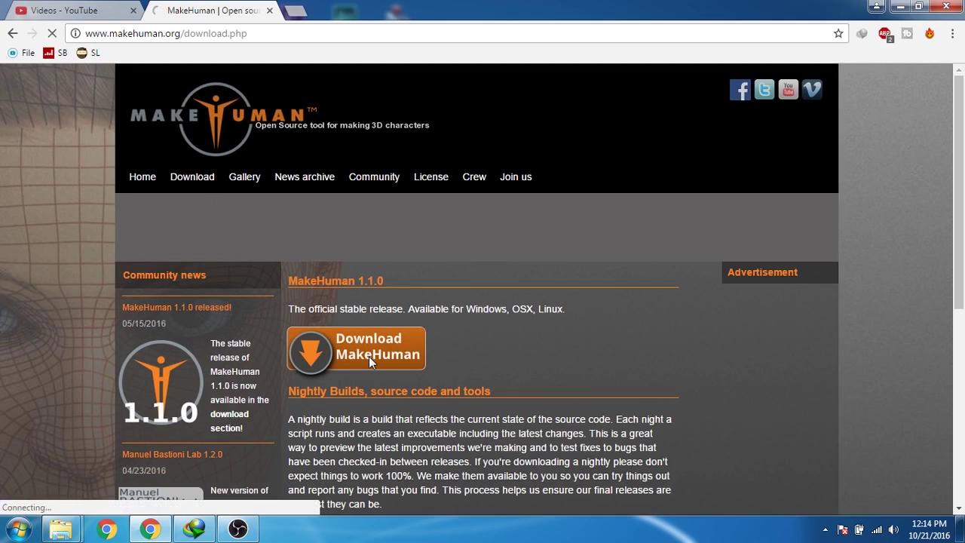
scroll(489, 332, "down", 2)
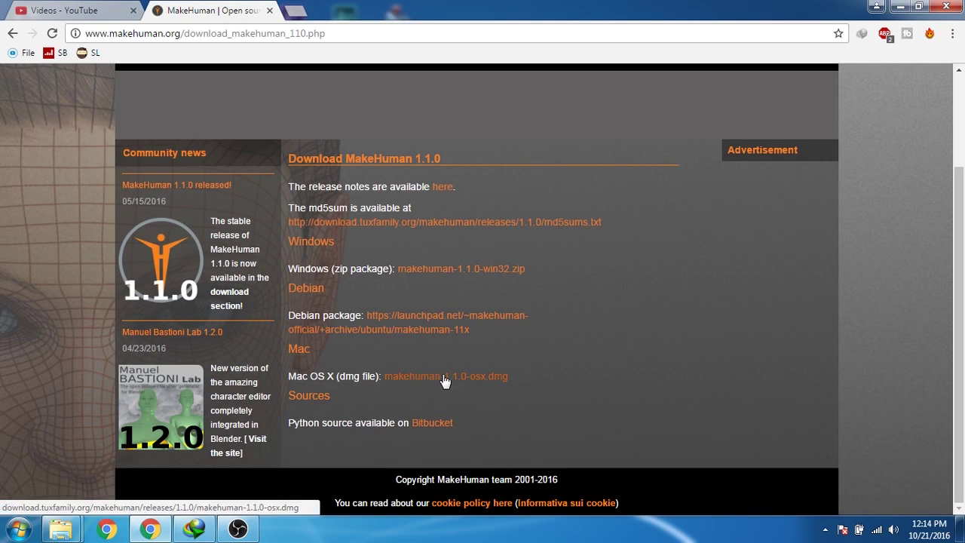
Download makehuman-1.1.0-win32.zip (315.43 MB) with IDM and select it on the desktop.
right_click(450, 273)
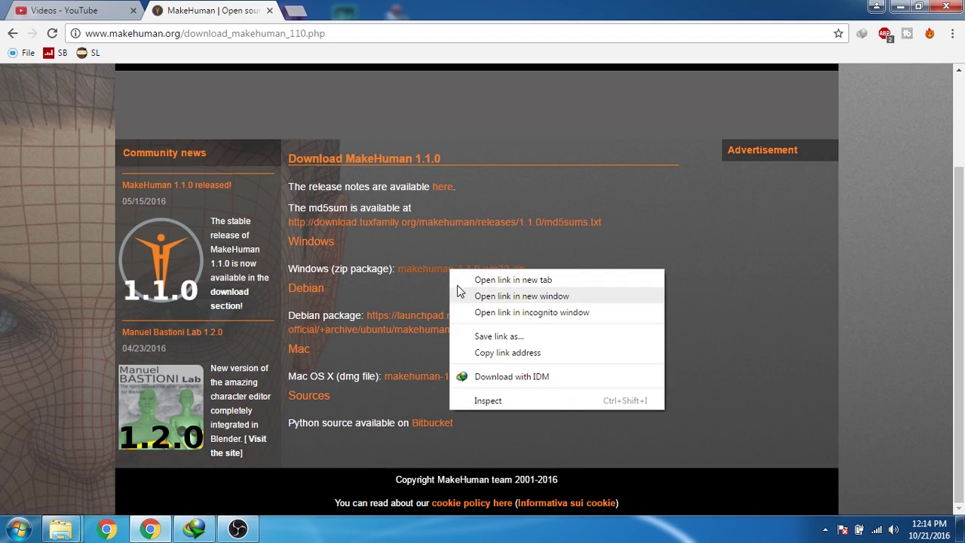
left_click(478, 376)
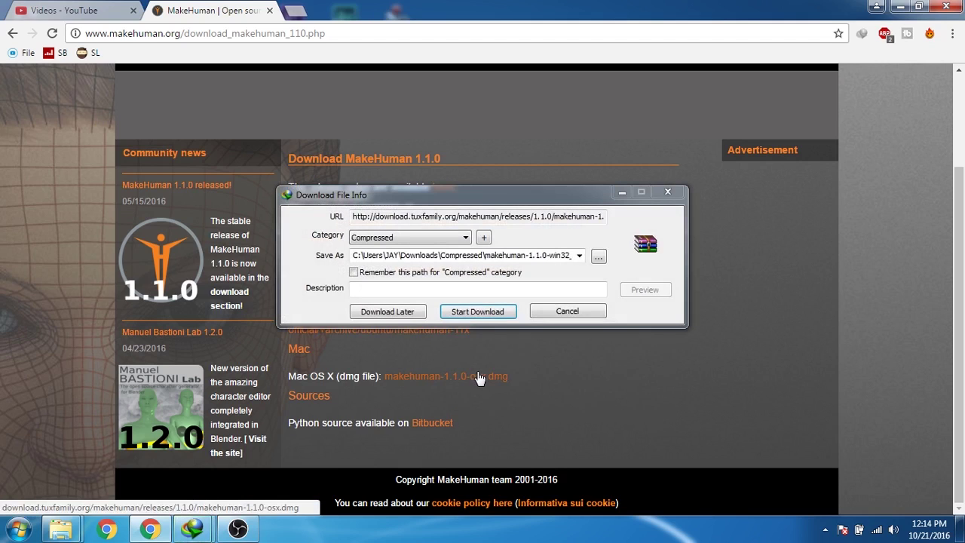
left_click(465, 316)
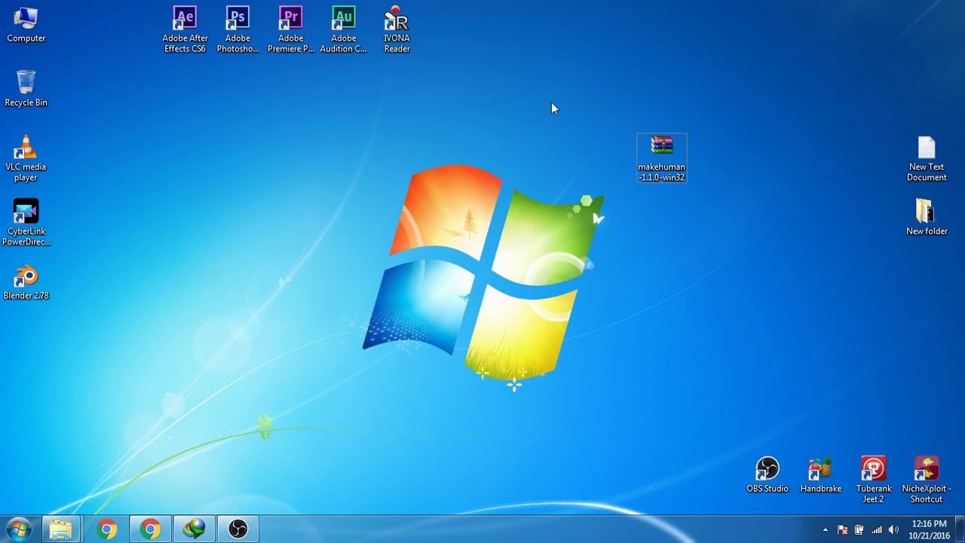
left_click_drag(551, 102, 713, 228)
Extract the makehuman-1.1.0-win32 zip to the Desktop with WinRAR, then reposition the new folder.
left_click_drag(627, 125, 674, 153)
right_click(674, 153)
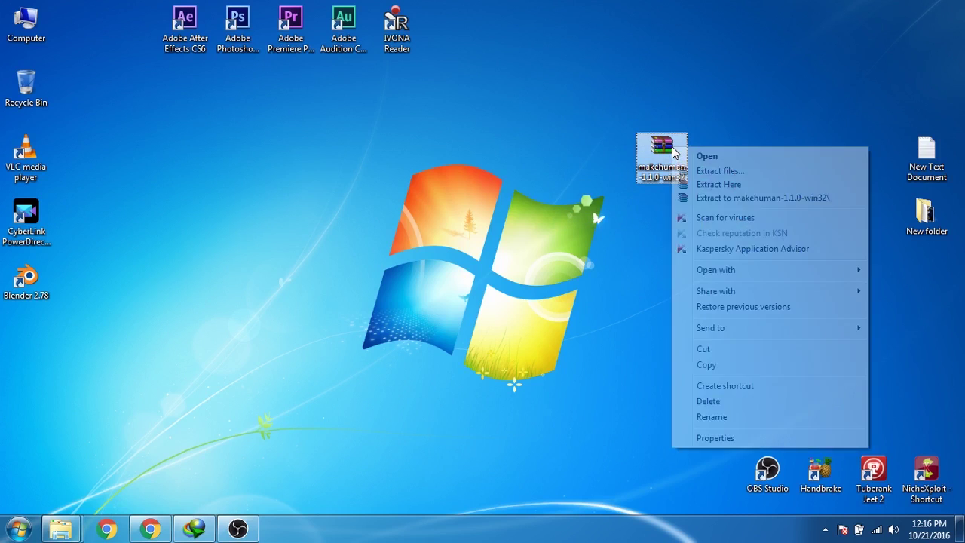
left_click(720, 173)
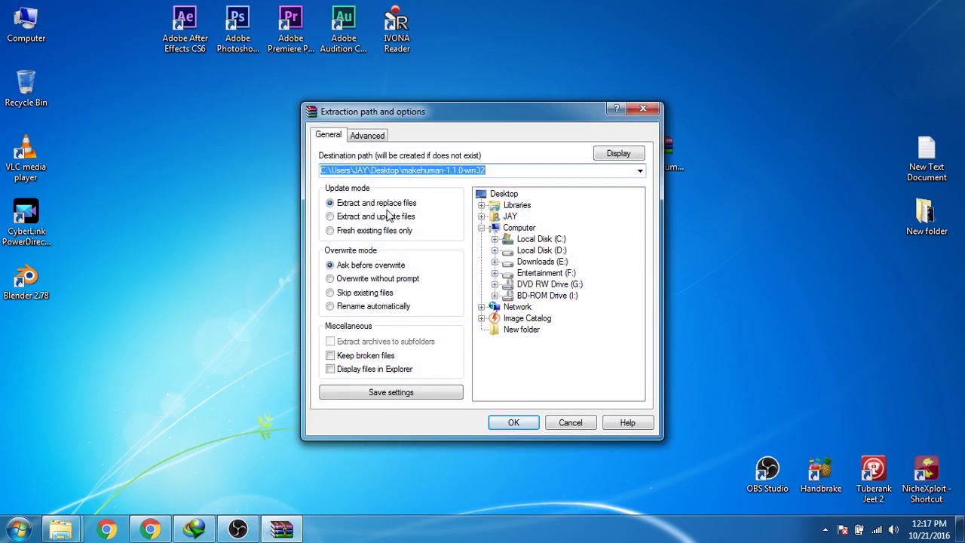
left_click(511, 422)
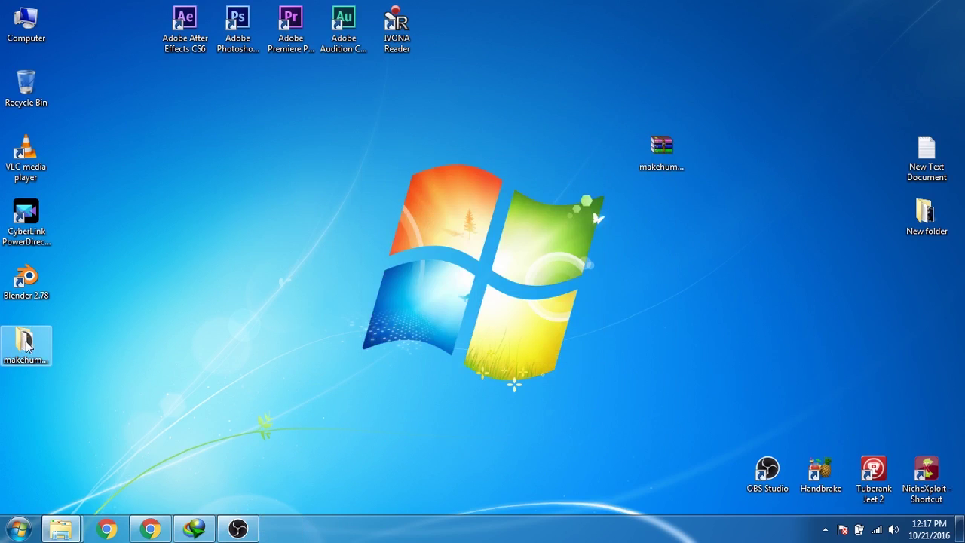
left_click_drag(26, 343, 385, 219)
Open the extracted makehuman-1.1.0-win32 folder to confirm the makehuman application, then close it.
double_click(385, 218)
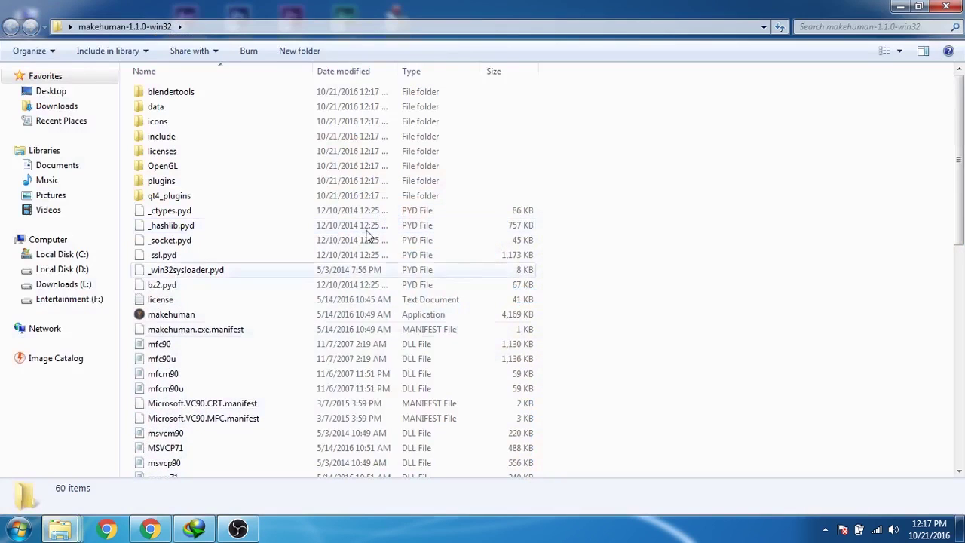
left_click(172, 315)
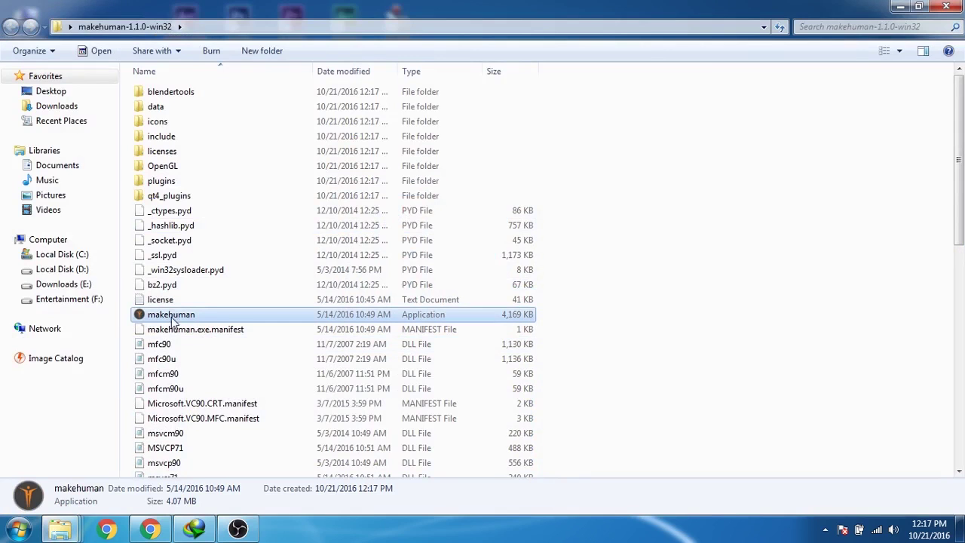
left_click(946, 6)
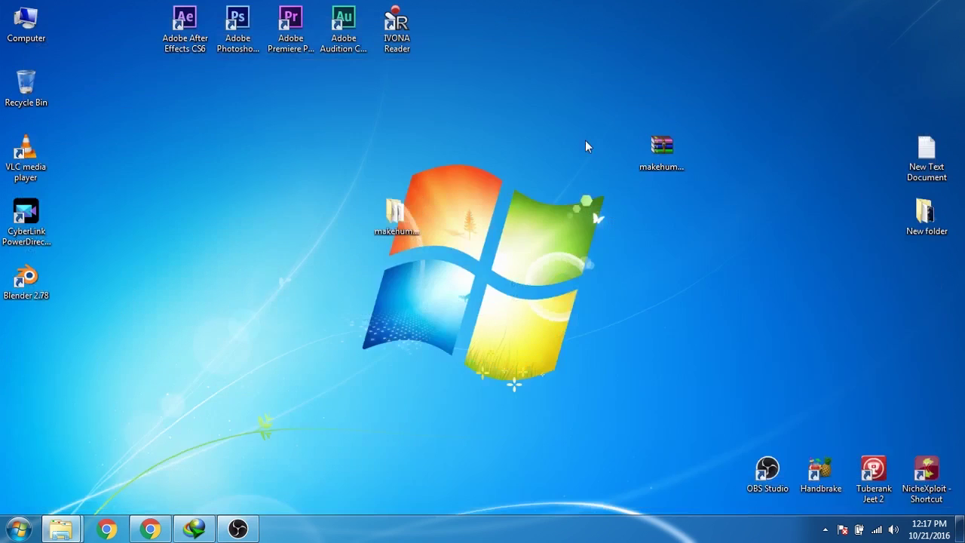
Cut the makehuman-1.1.0-win32 folder from the desktop.
left_click_drag(309, 178, 477, 299)
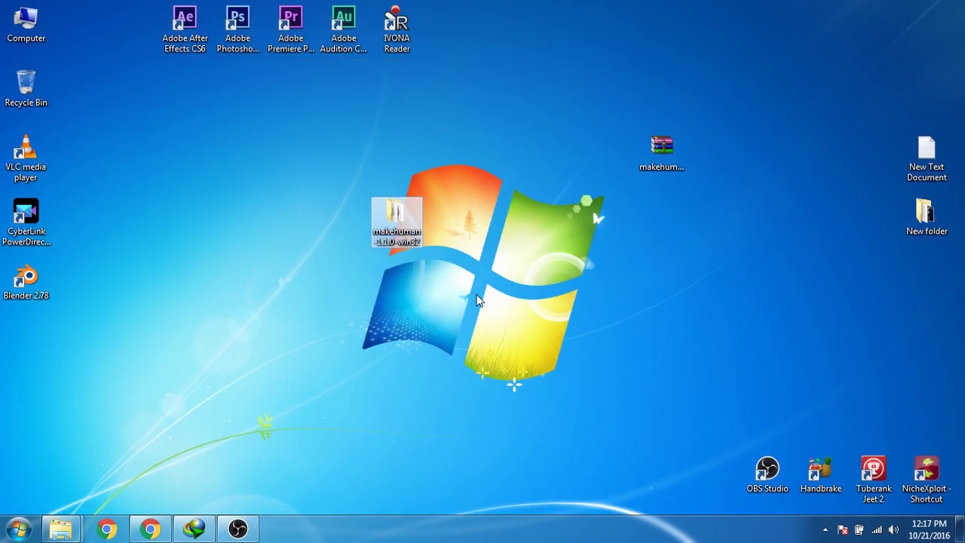
right_click(386, 219)
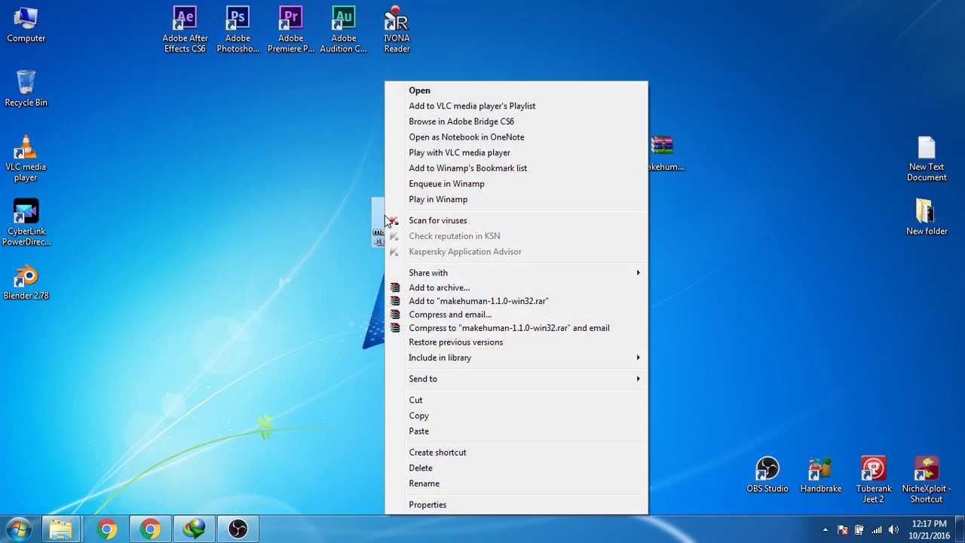
left_click(305, 187)
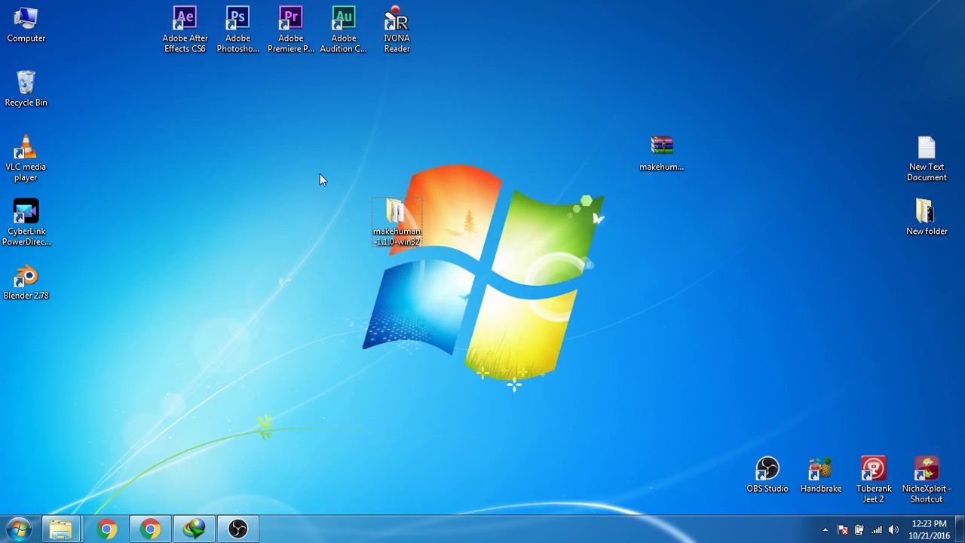
left_click_drag(321, 178, 426, 249)
right_click(400, 211)
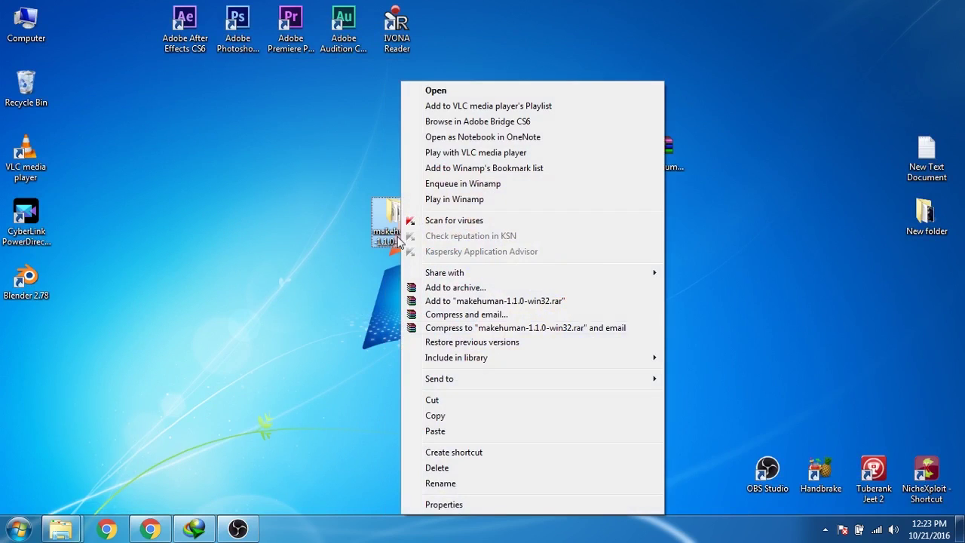
left_click(456, 401)
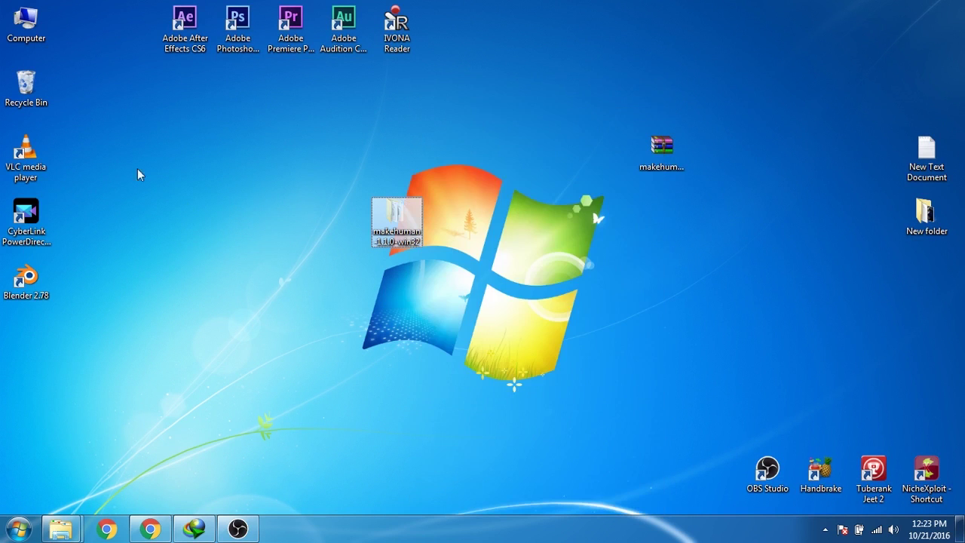
left_click(188, 114)
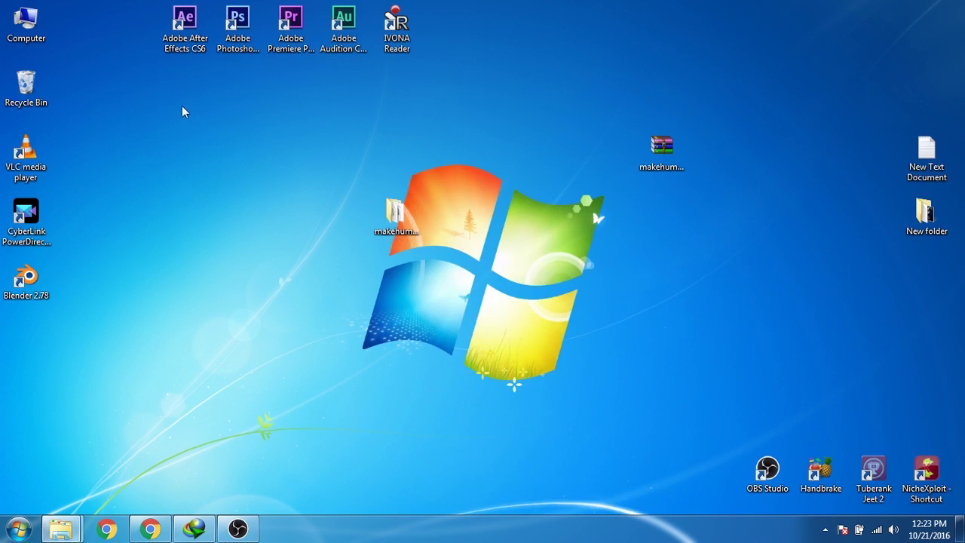
Paste the makehuman-1.1.0-win32 folder into D:\Installed software.
double_click(26, 23)
left_click(347, 101)
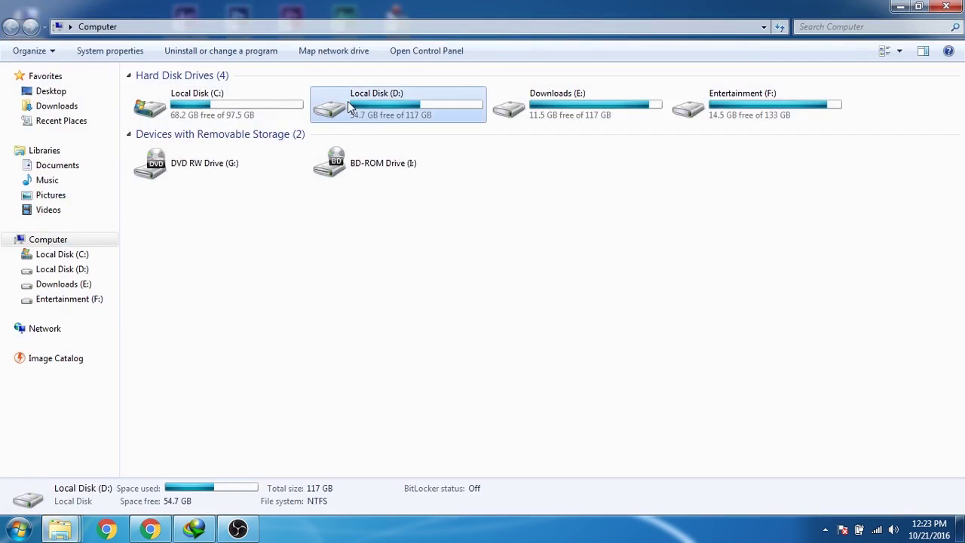
double_click(347, 101)
double_click(211, 121)
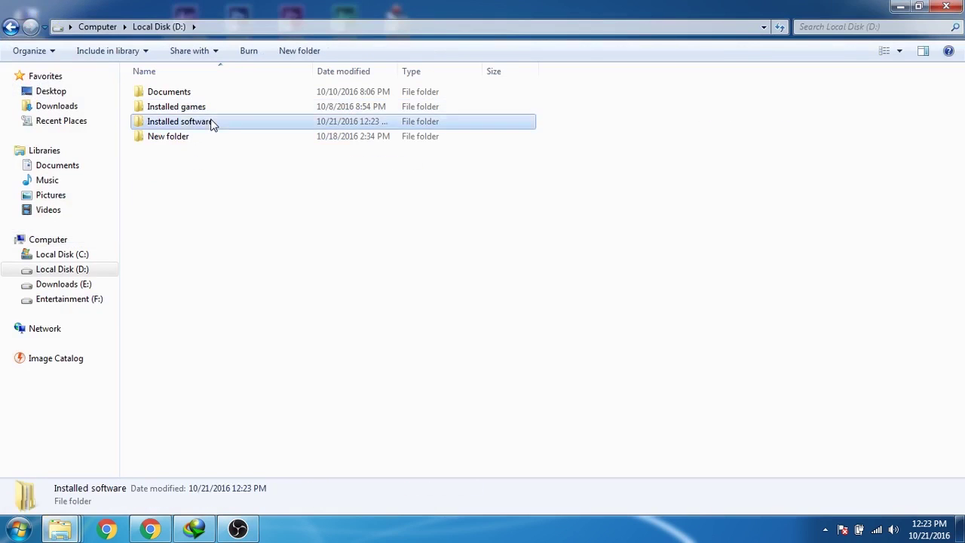
right_click(275, 398)
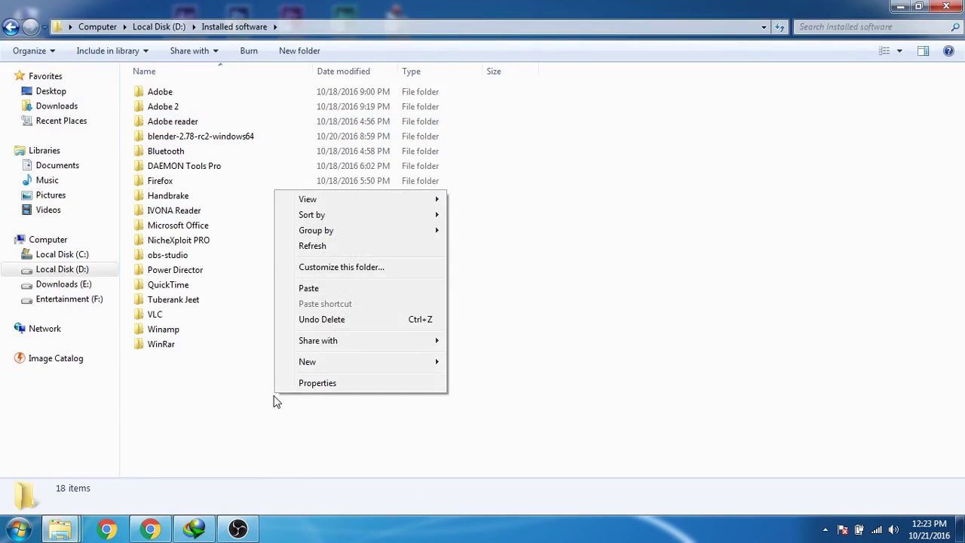
left_click(308, 289)
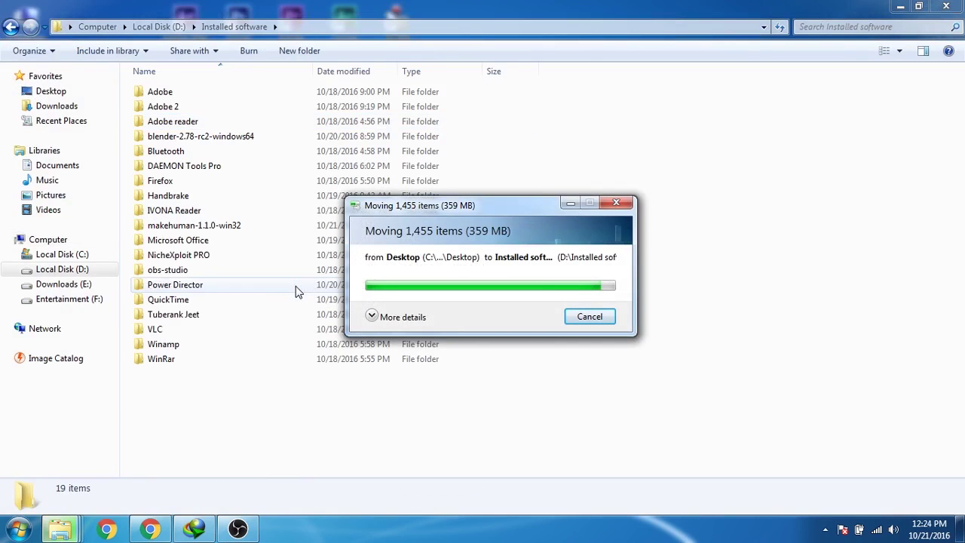
Send the makehuman application to Desktop (create shortcut) from its D: folder, then close Explorer.
double_click(222, 226)
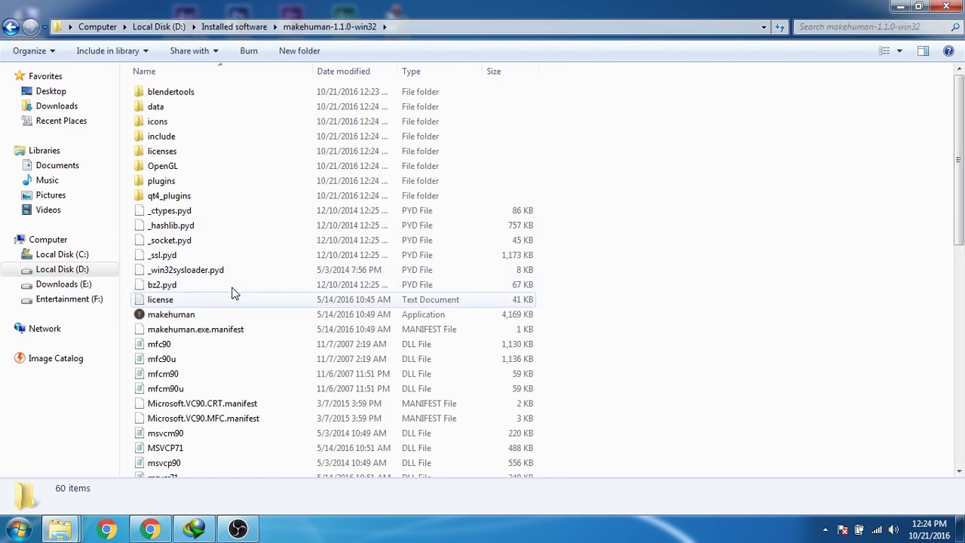
left_click(172, 317)
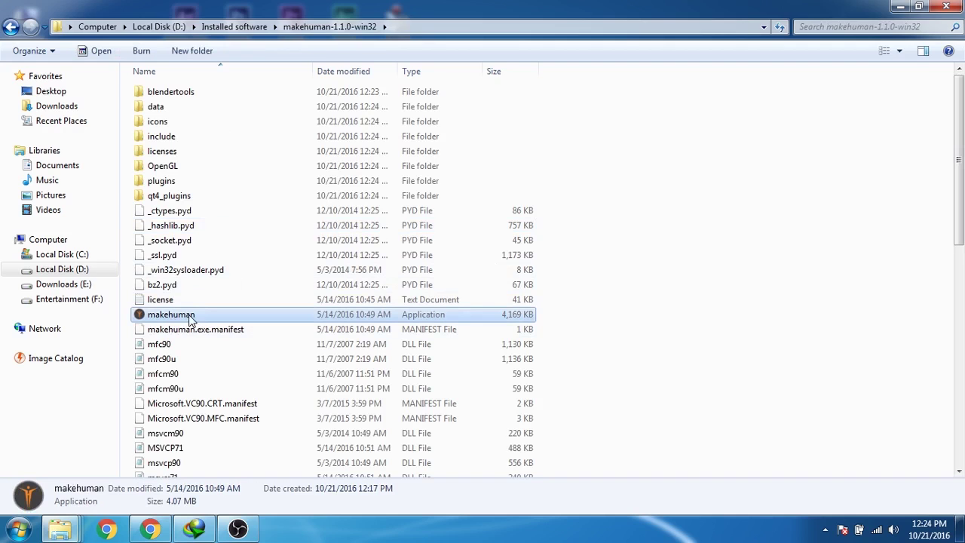
right_click(188, 316)
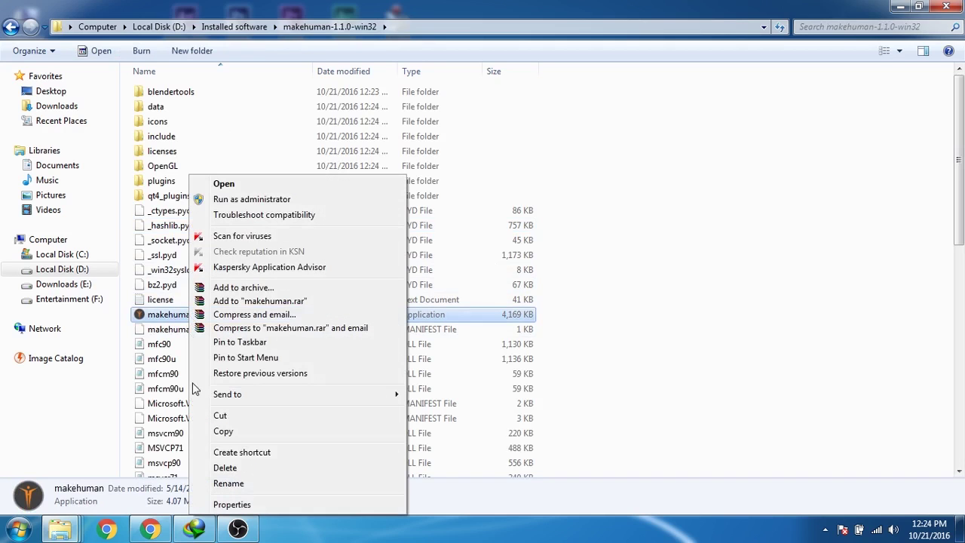
mouse_move(226, 394)
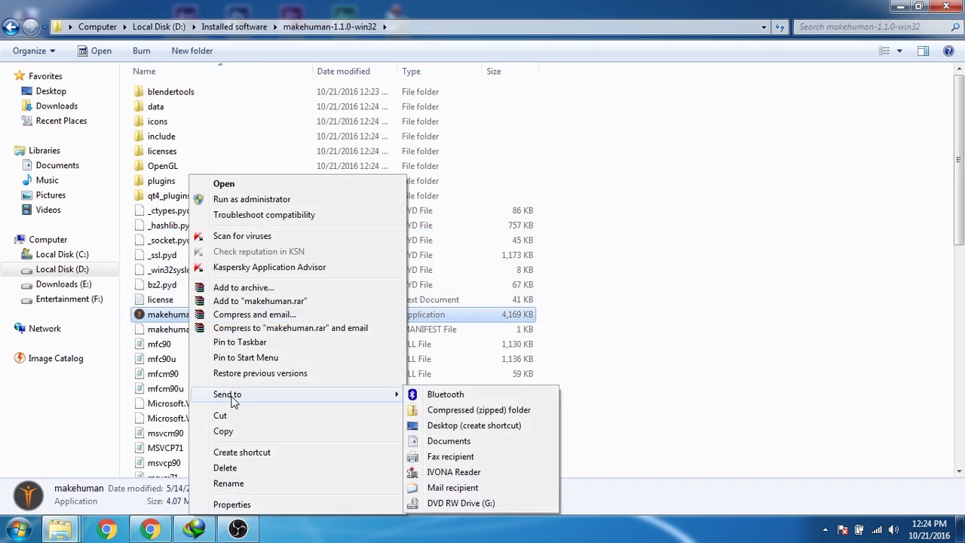
left_click(470, 427)
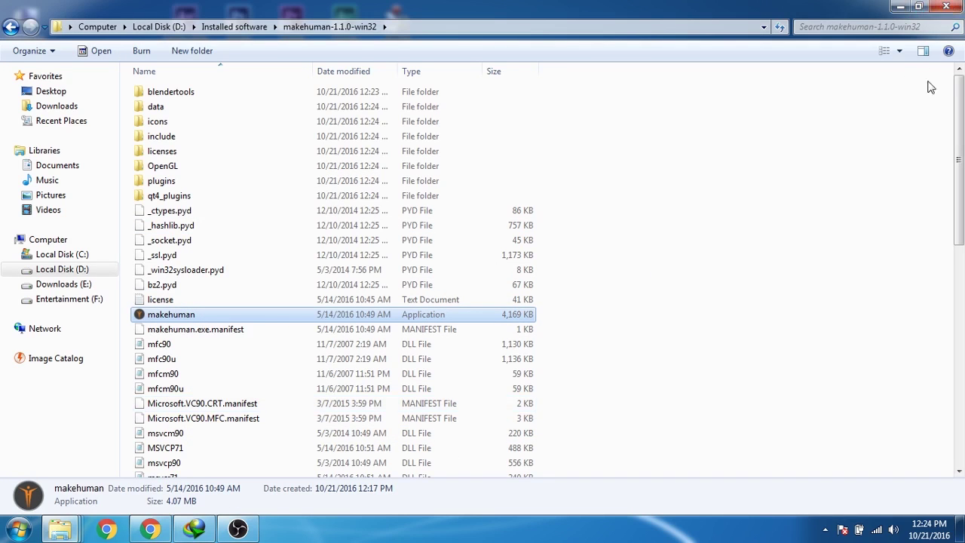
left_click(948, 6)
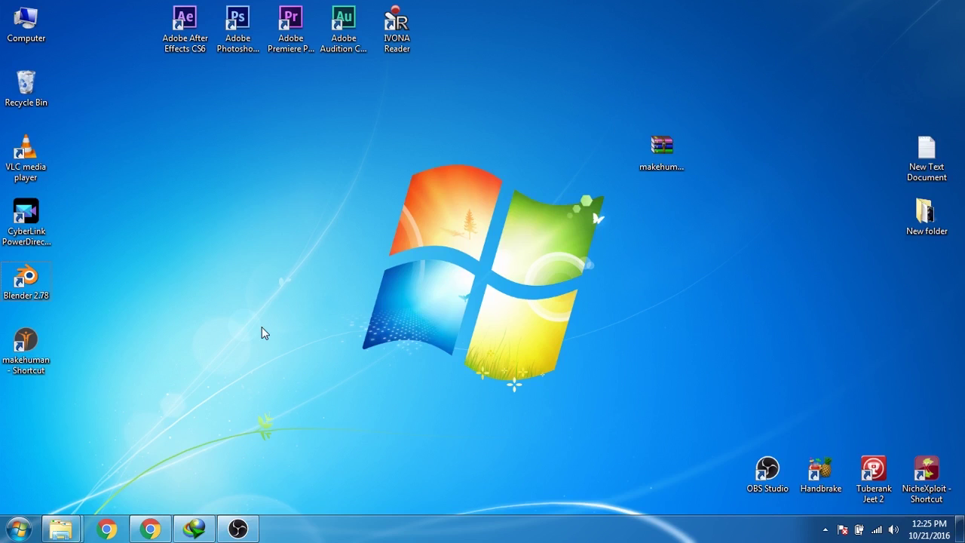
Open the MakeHuman program folder from the new makehuman desktop shortcut.
left_click(44, 363)
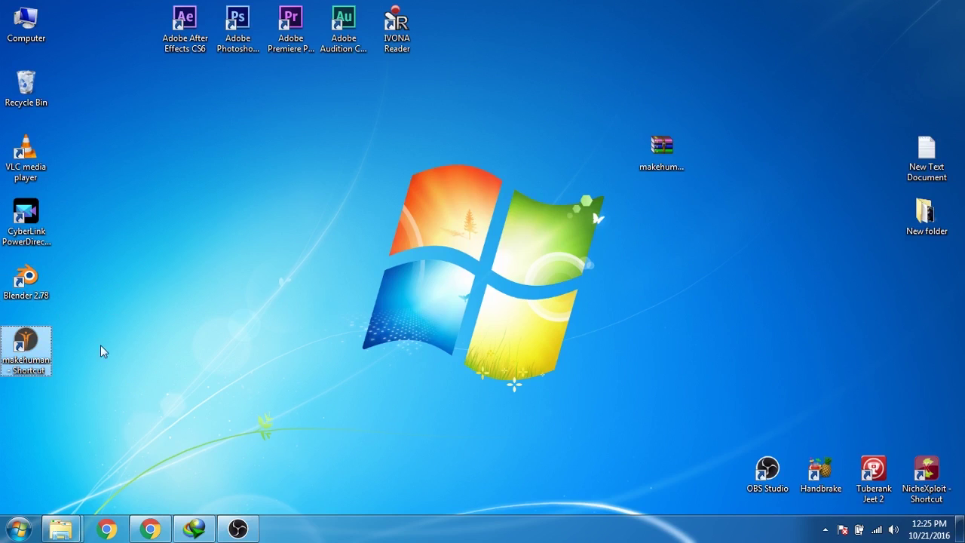
right_click(30, 341)
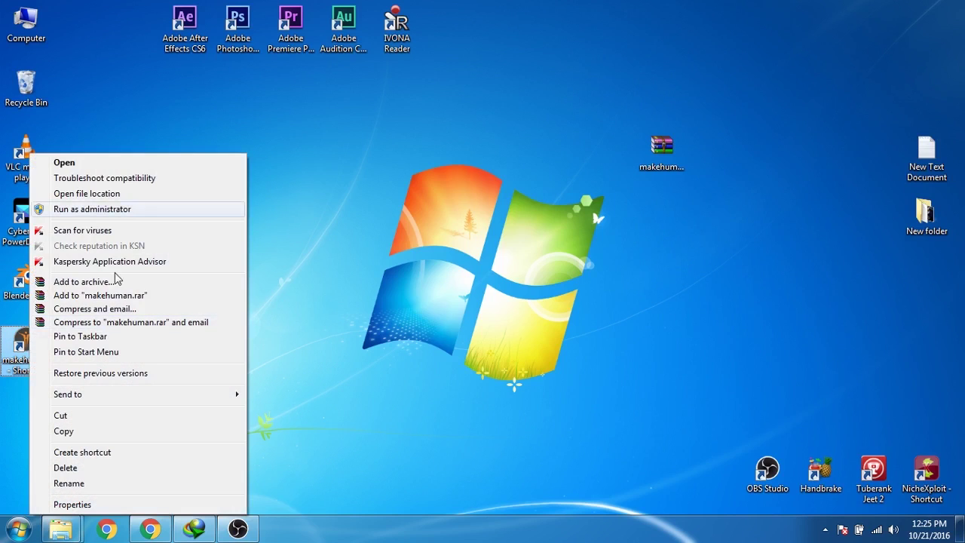
left_click(108, 194)
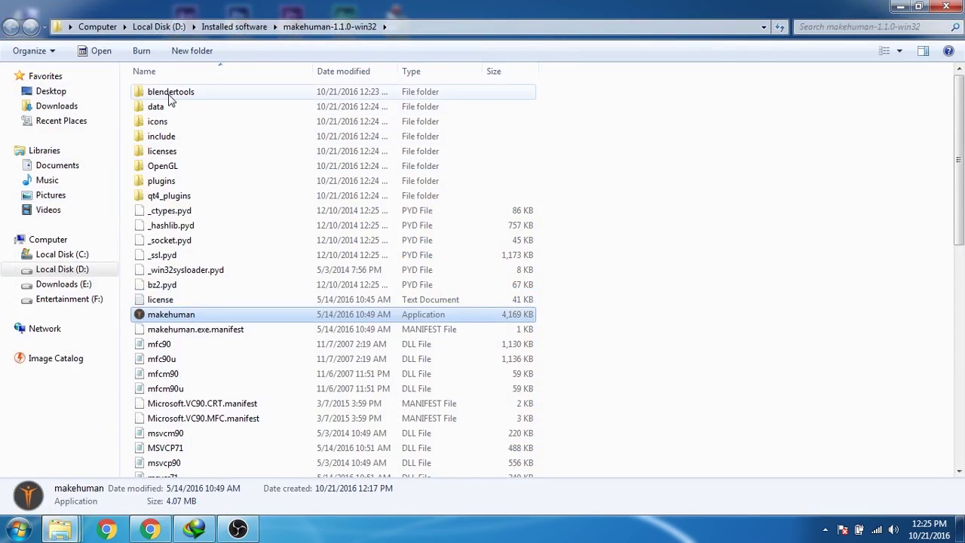
Copy the makeclothes, maketarget and makewalk folders from blendertools.
left_click(170, 98)
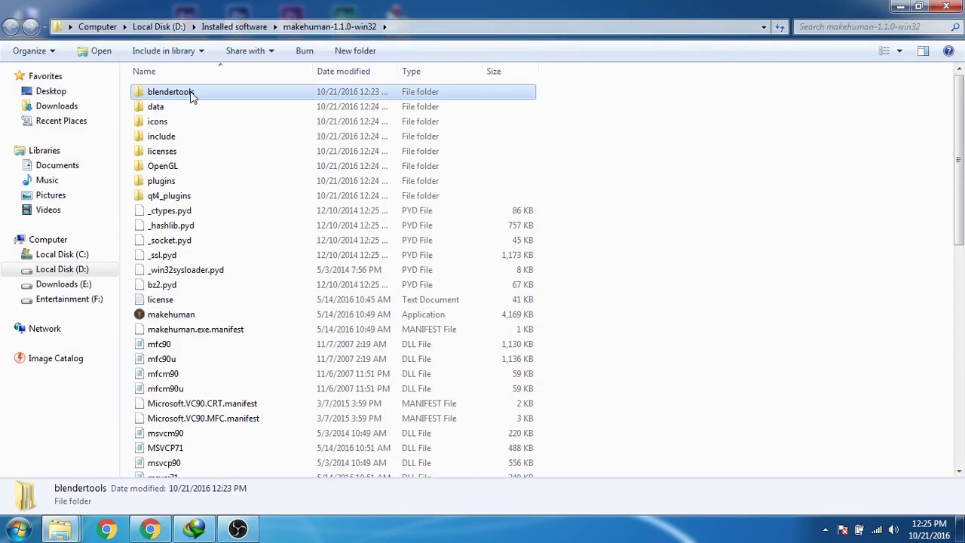
double_click(191, 98)
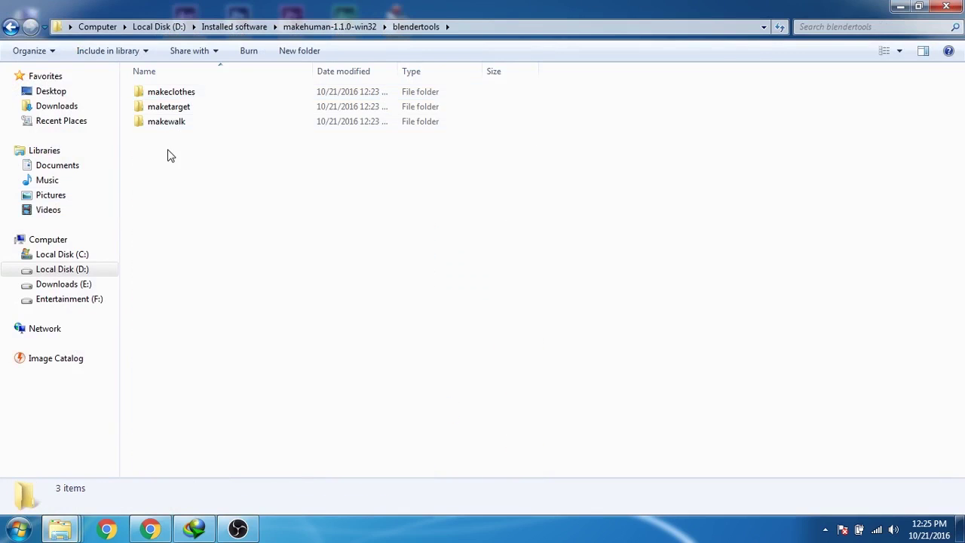
left_click_drag(168, 151, 185, 95)
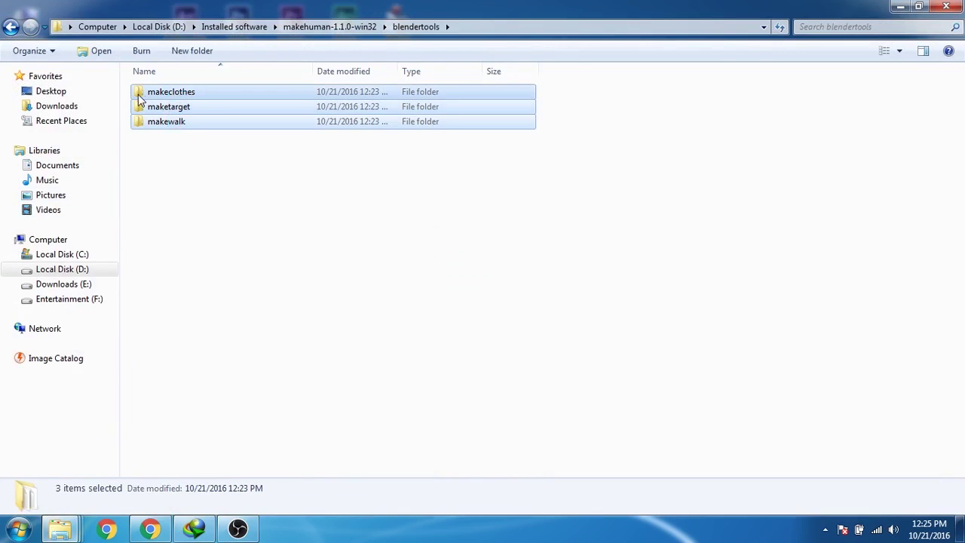
right_click(138, 95)
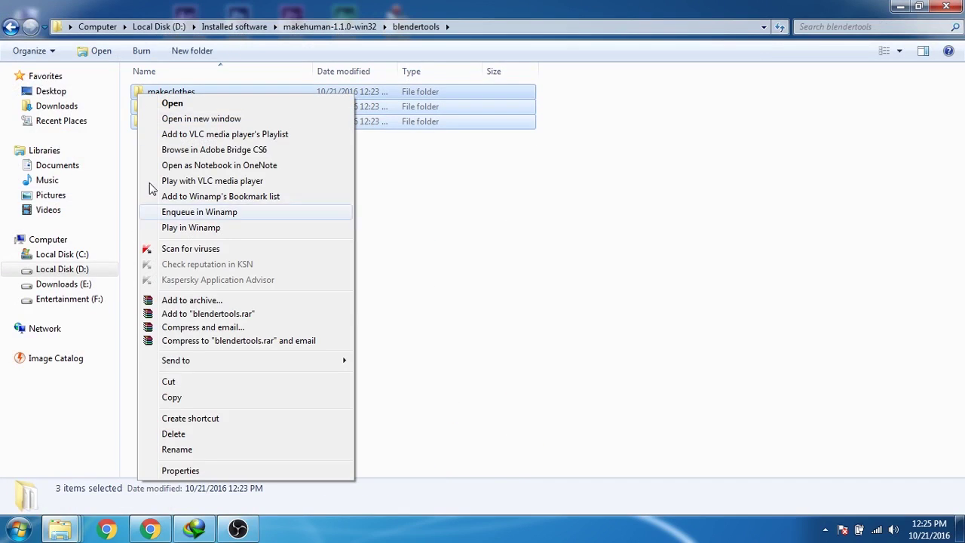
left_click(193, 398)
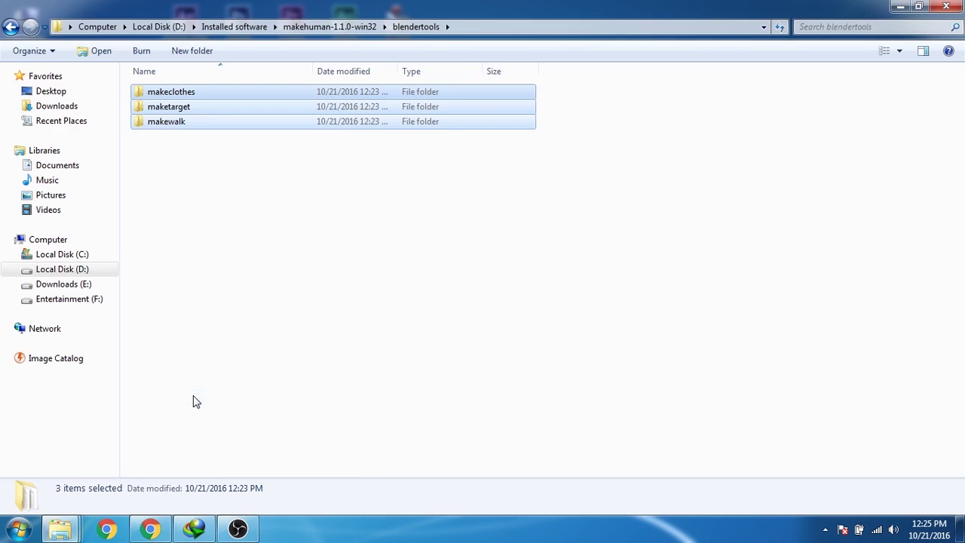
Go from the Blender 2.78 shortcut's file location to 2.78\scripts\addons.
left_click(946, 6)
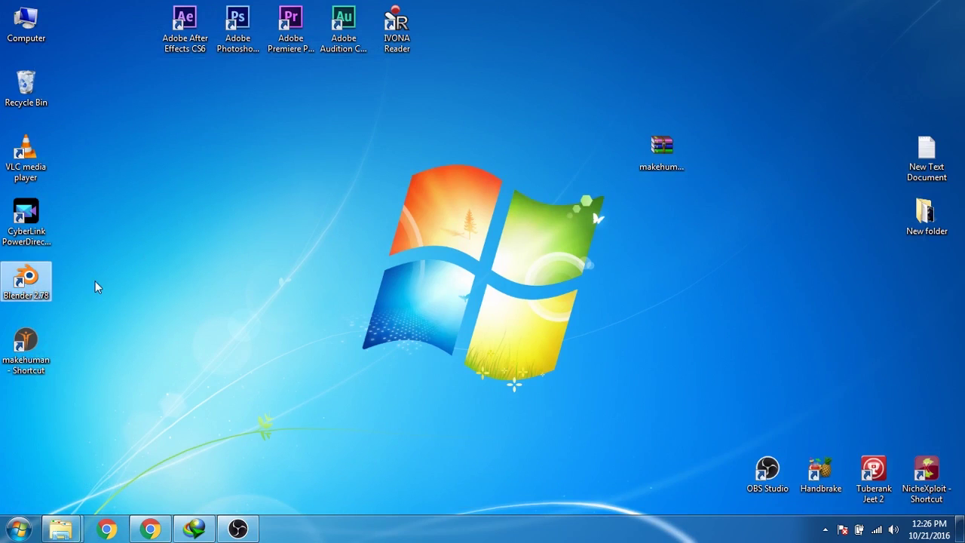
right_click(40, 285)
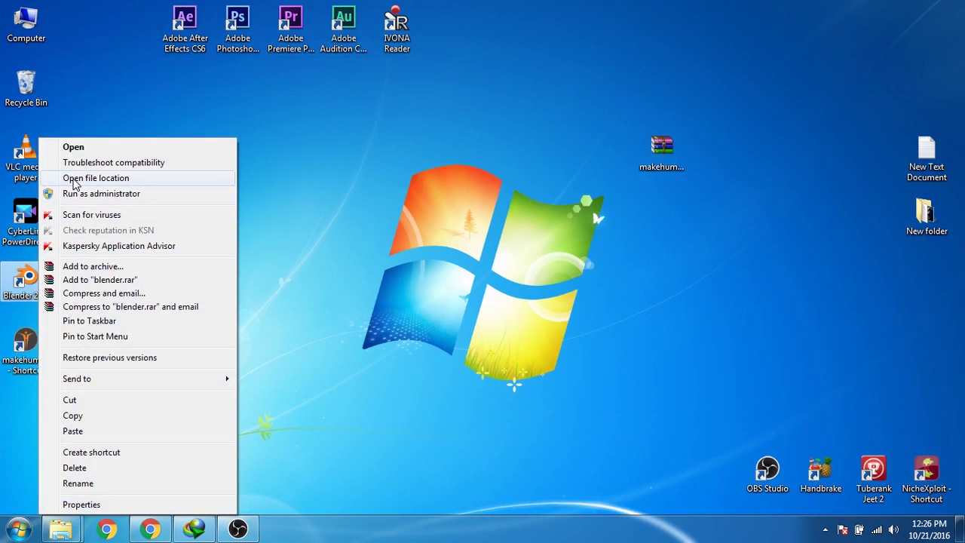
left_click(76, 179)
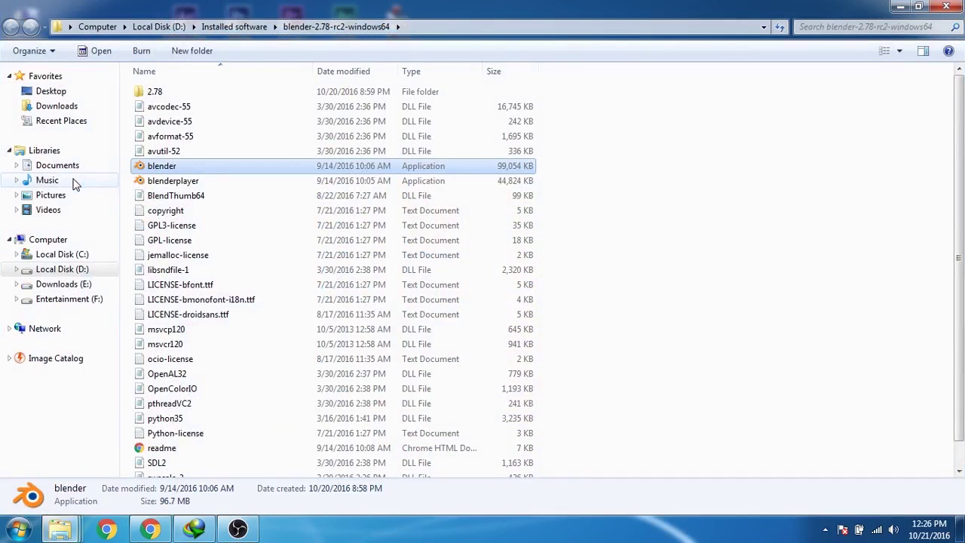
double_click(151, 92)
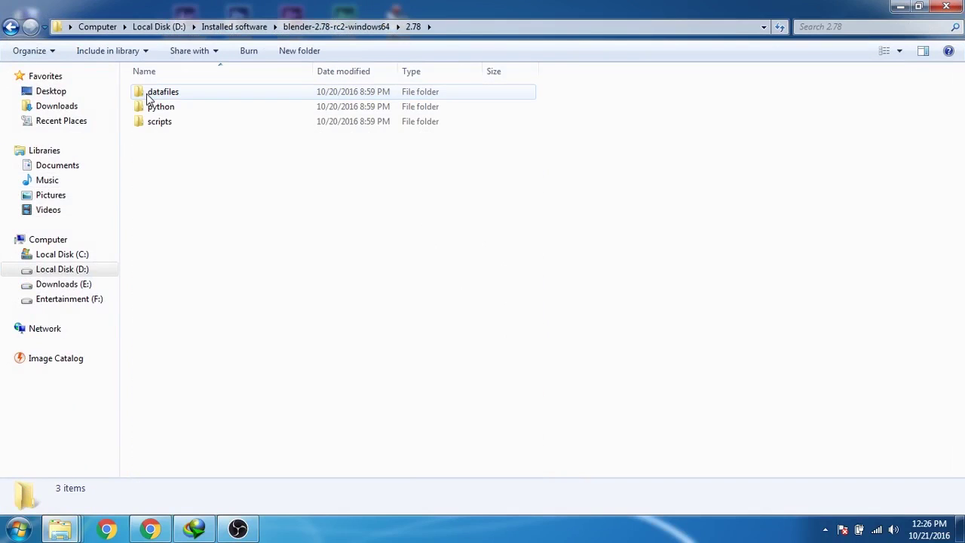
double_click(151, 122)
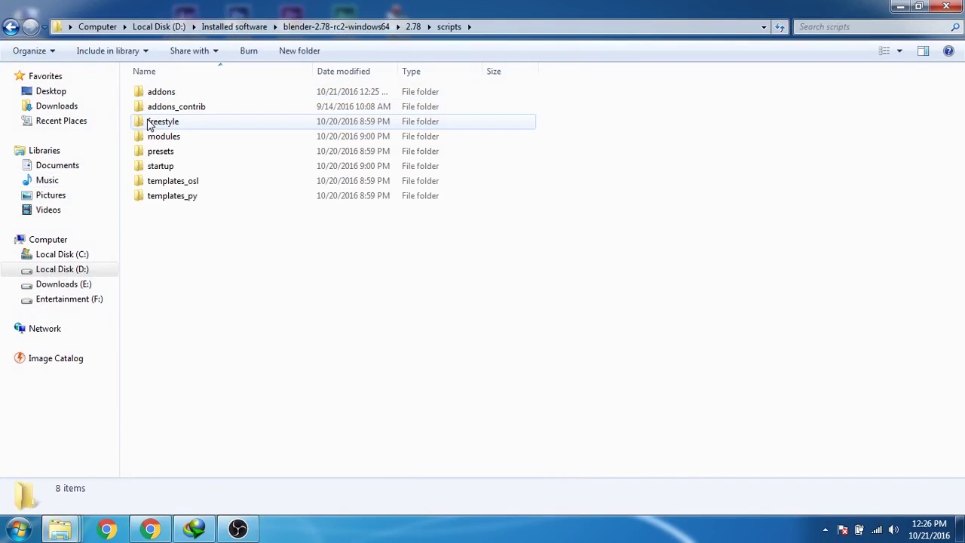
double_click(151, 92)
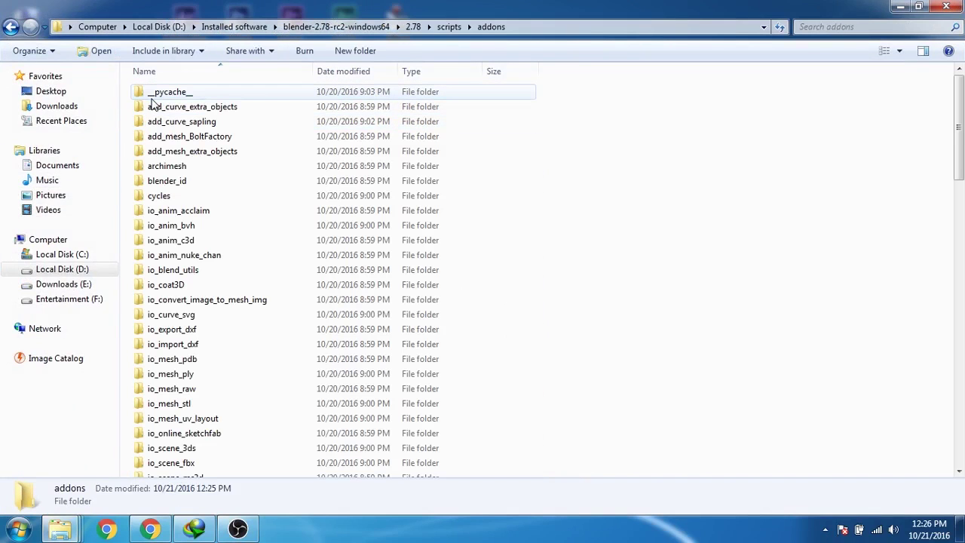
Paste the three MakeHuman folders into addons and close the window.
right_click(673, 216)
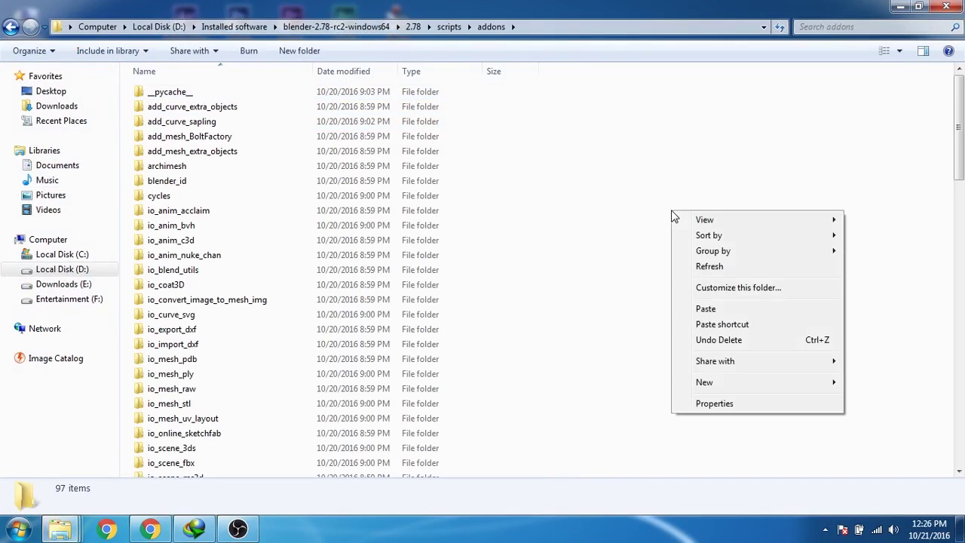
left_click(687, 311)
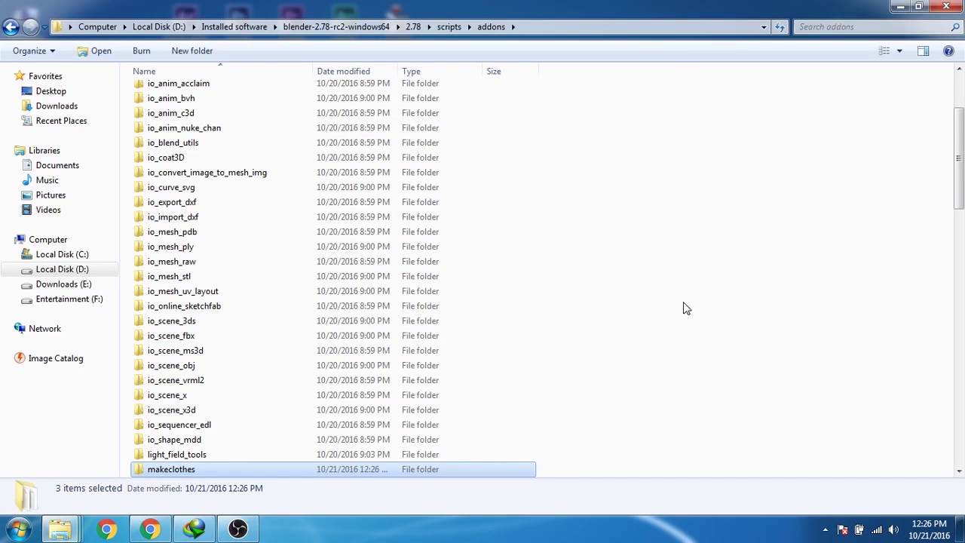
left_click(953, 7)
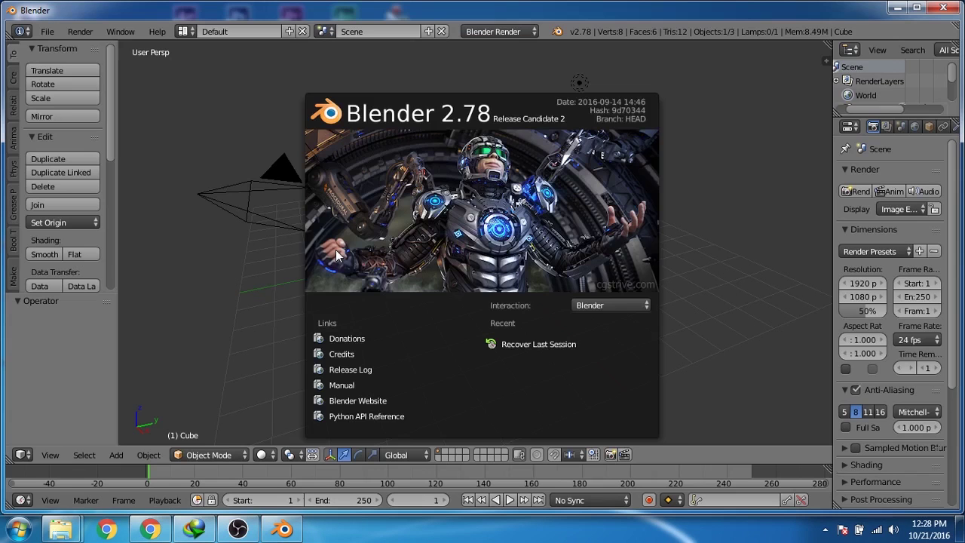
Open User Preferences on the Add-ons list and search for 'mak'.
left_click(47, 32)
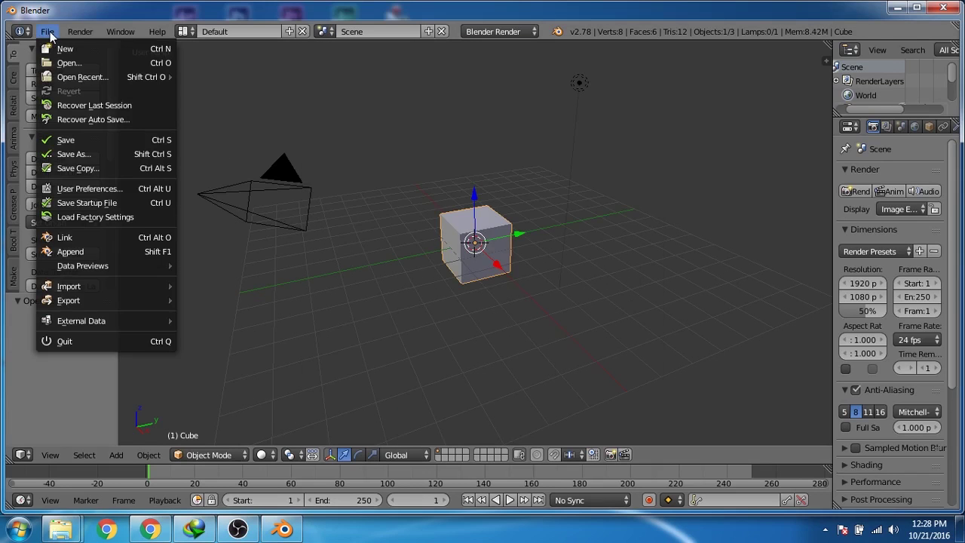
left_click(88, 187)
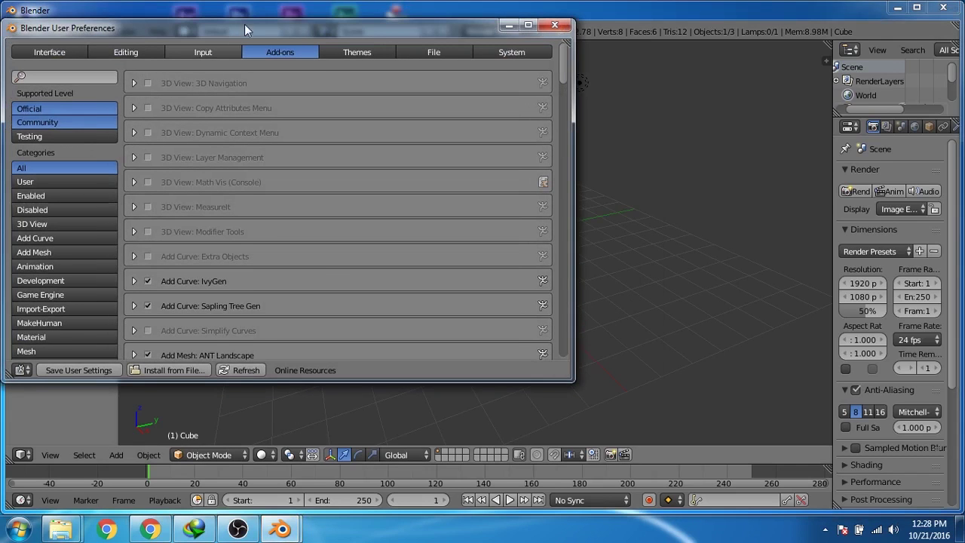
left_click_drag(333, 39, 376, 69)
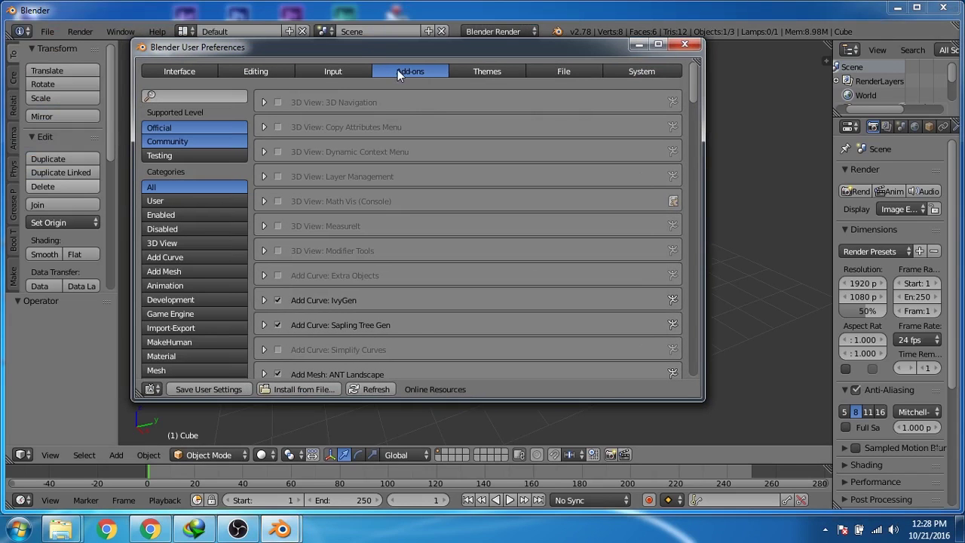
left_click(173, 96)
type("make")
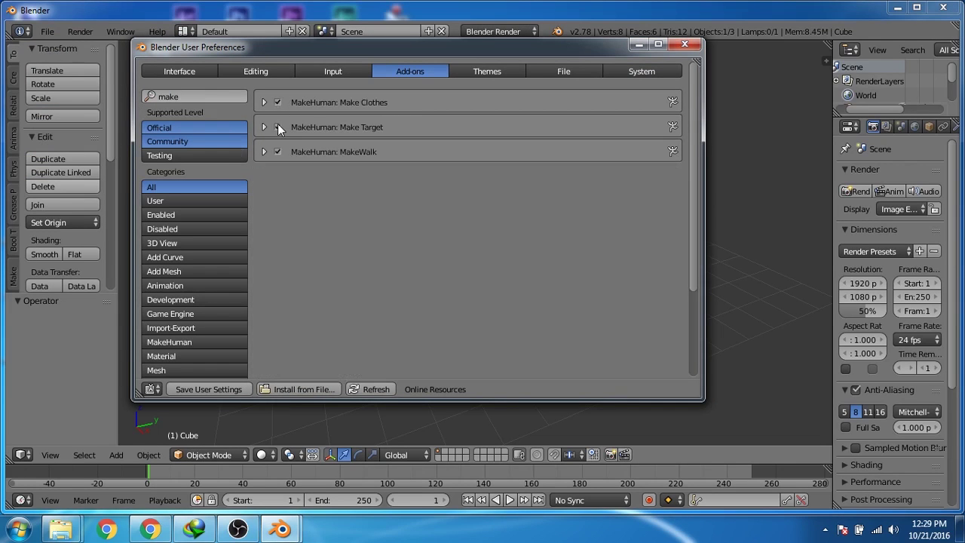
Enable the MakeHuman add-ons, including MakeWalk, and save the user settings.
left_click(277, 150)
left_click(208, 389)
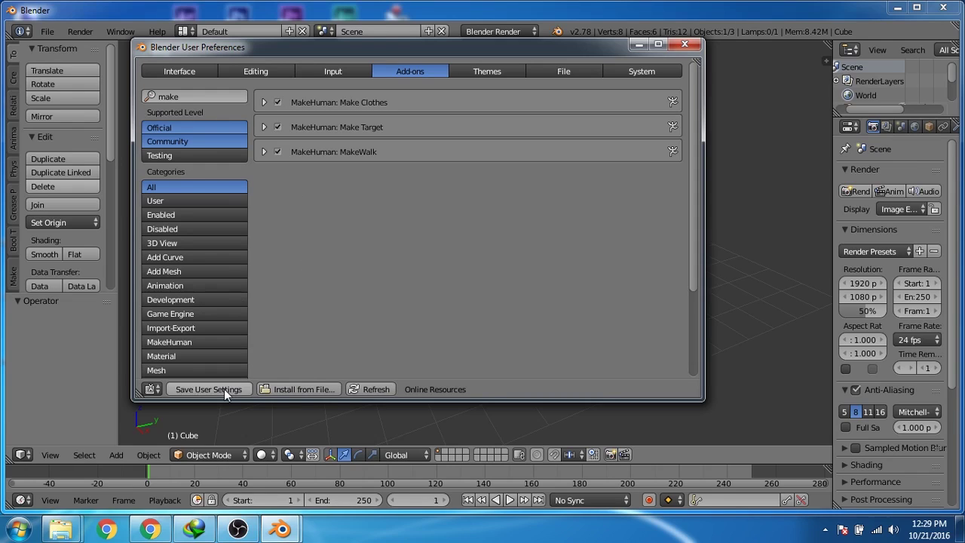
left_click(684, 46)
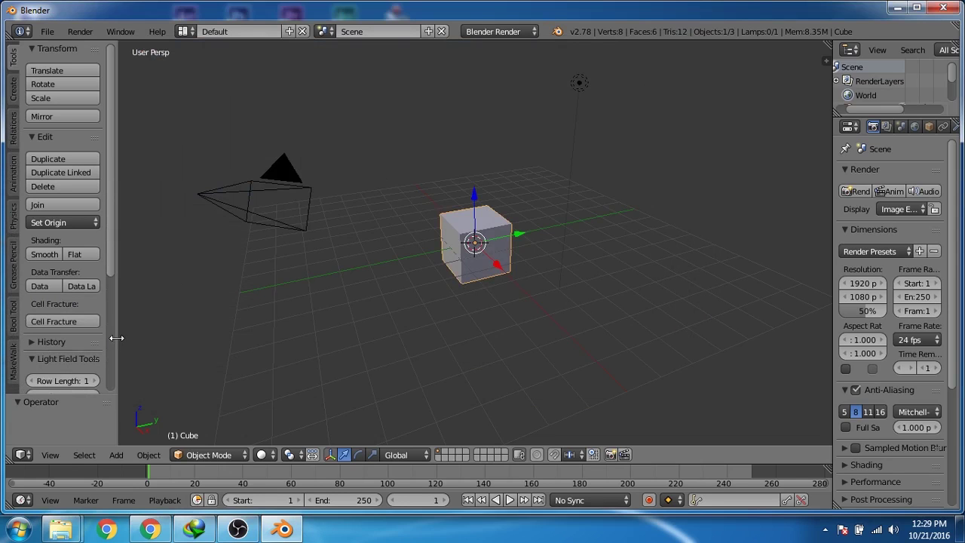
Widen the tool shelf, show the MakeWalk v1.1.0 tools, and open the properties sidebar.
left_click_drag(114, 337, 144, 340)
left_click(13, 373)
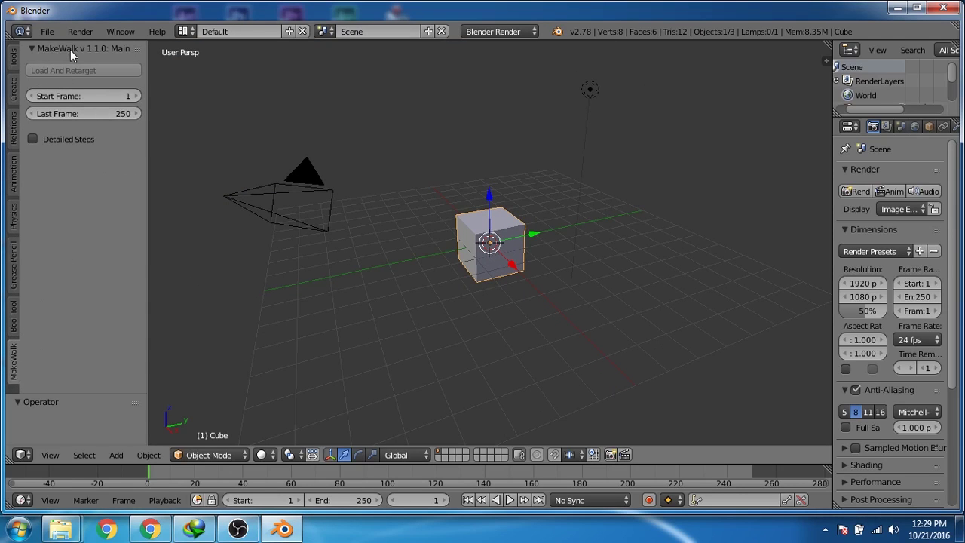
key("n")
Scroll to the Make Clothes version 1.1.0 section and toggle it open and closed.
left_click_drag(702, 242, 626, 249)
scroll(743, 423, "down", 15)
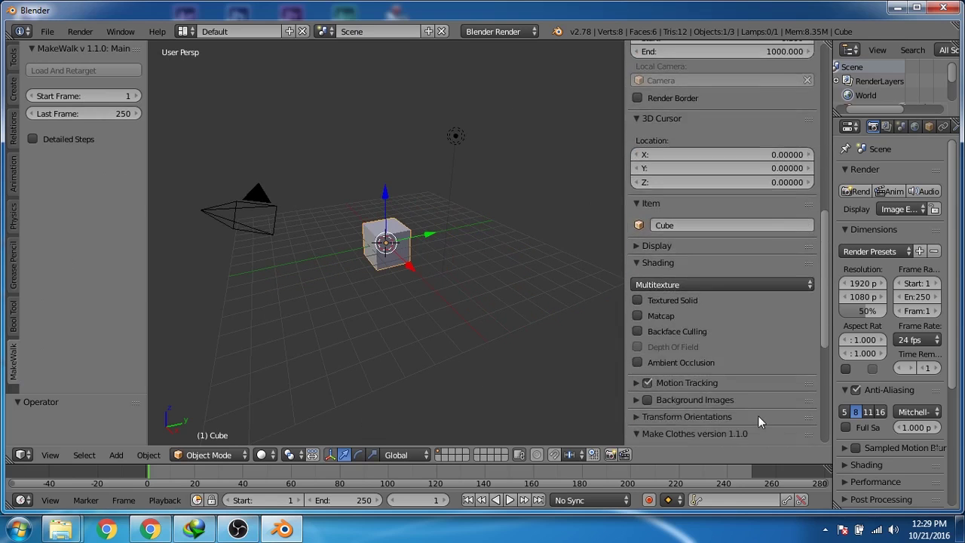
left_click(669, 239)
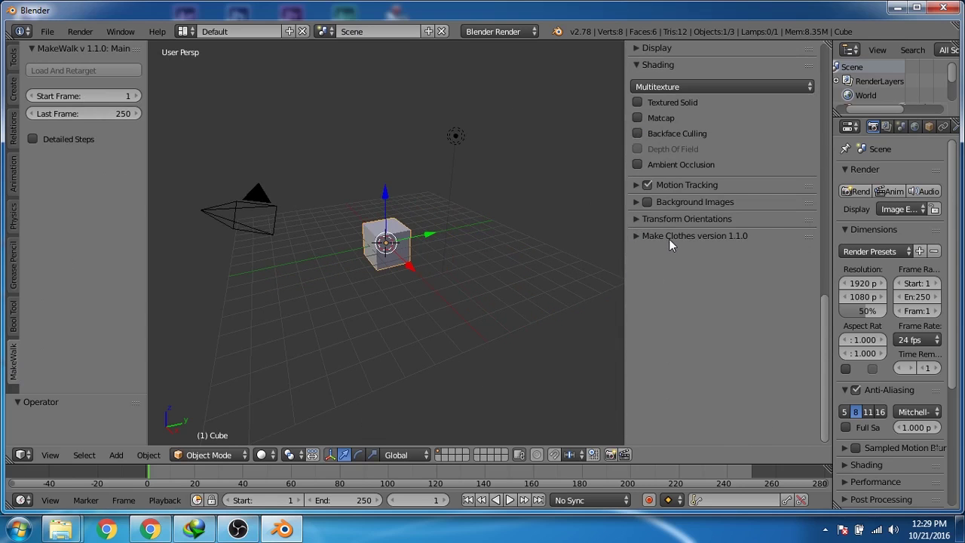
left_click(669, 239)
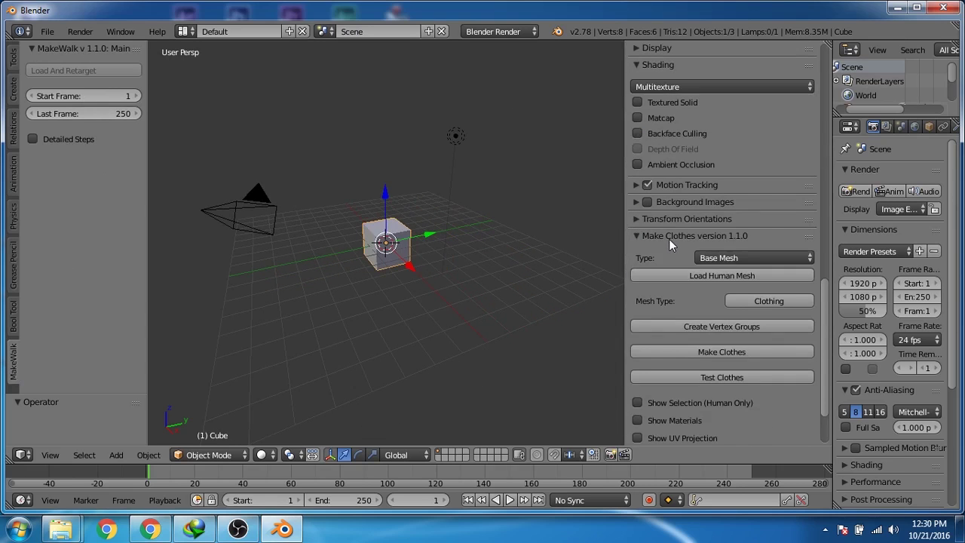
left_click(668, 239)
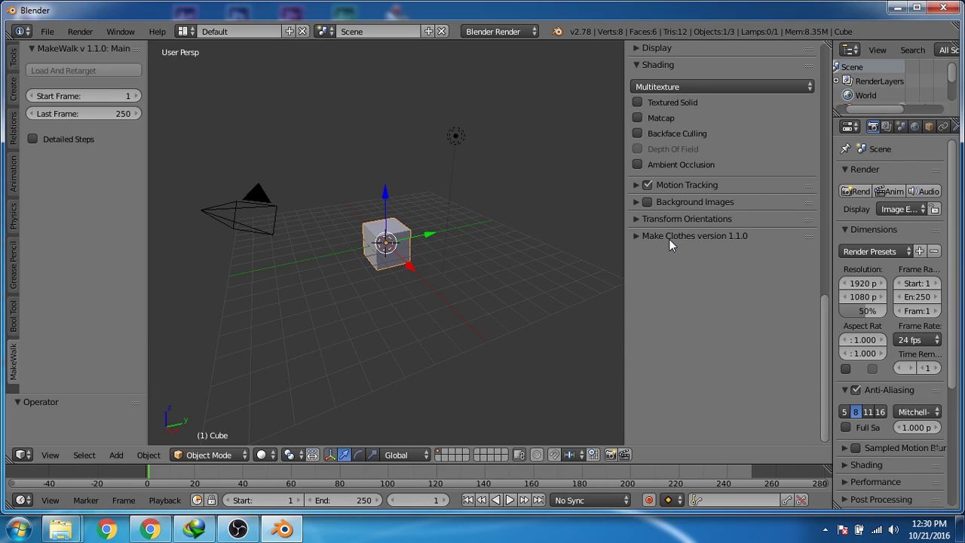
left_click(669, 239)
left_click(668, 239)
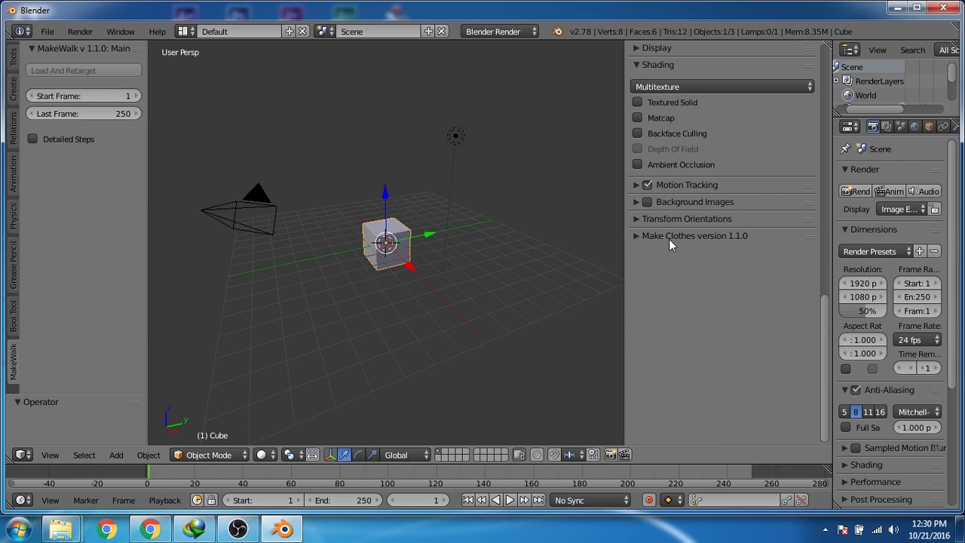